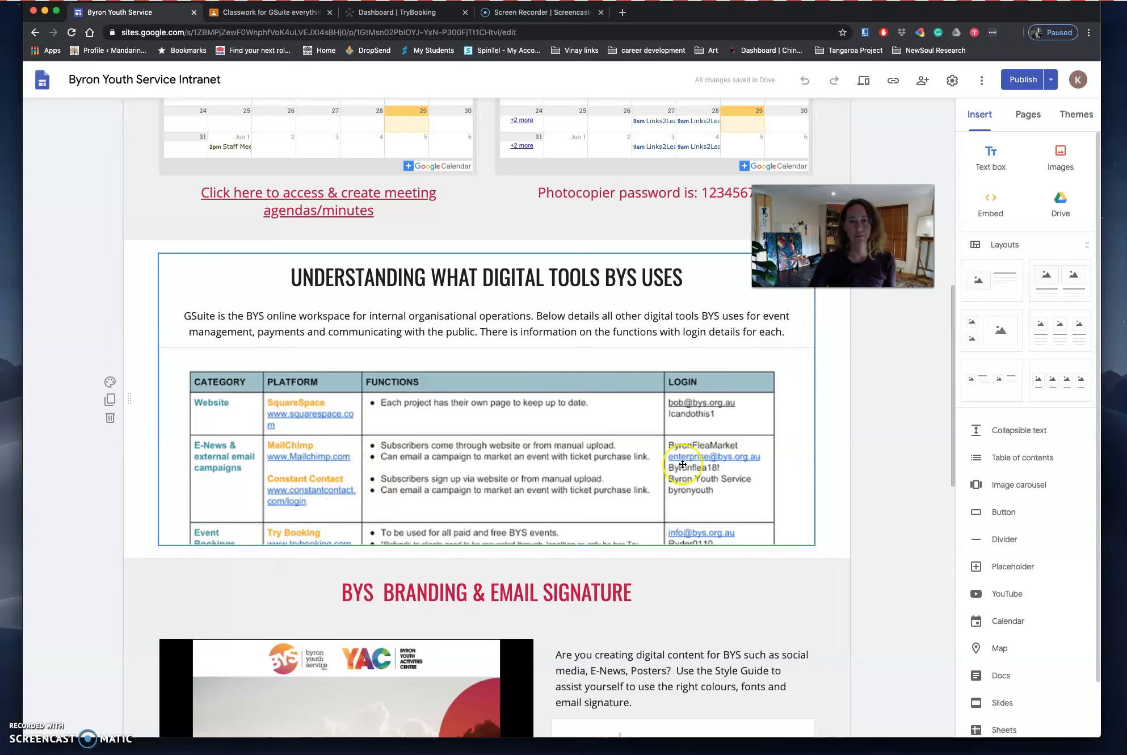
# Switch to the TryBooking dashboard and open the Byron Flea Market data collection template.
pyautogui.click(407, 15)
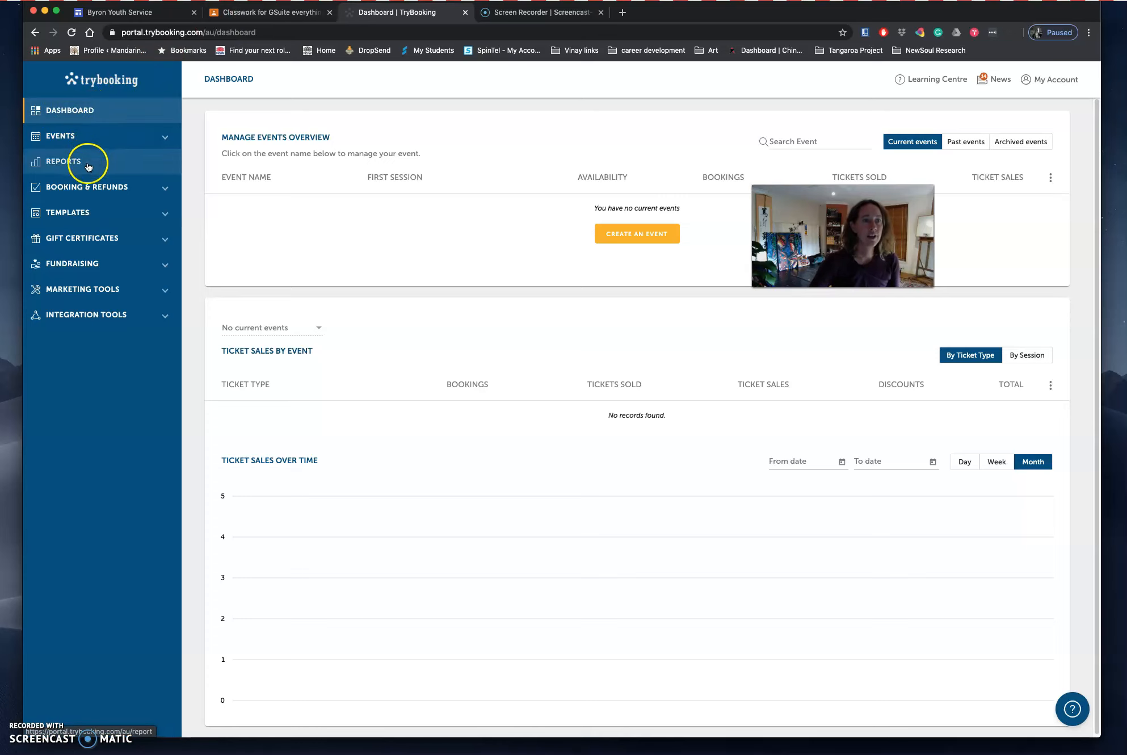
pyautogui.click(164, 214)
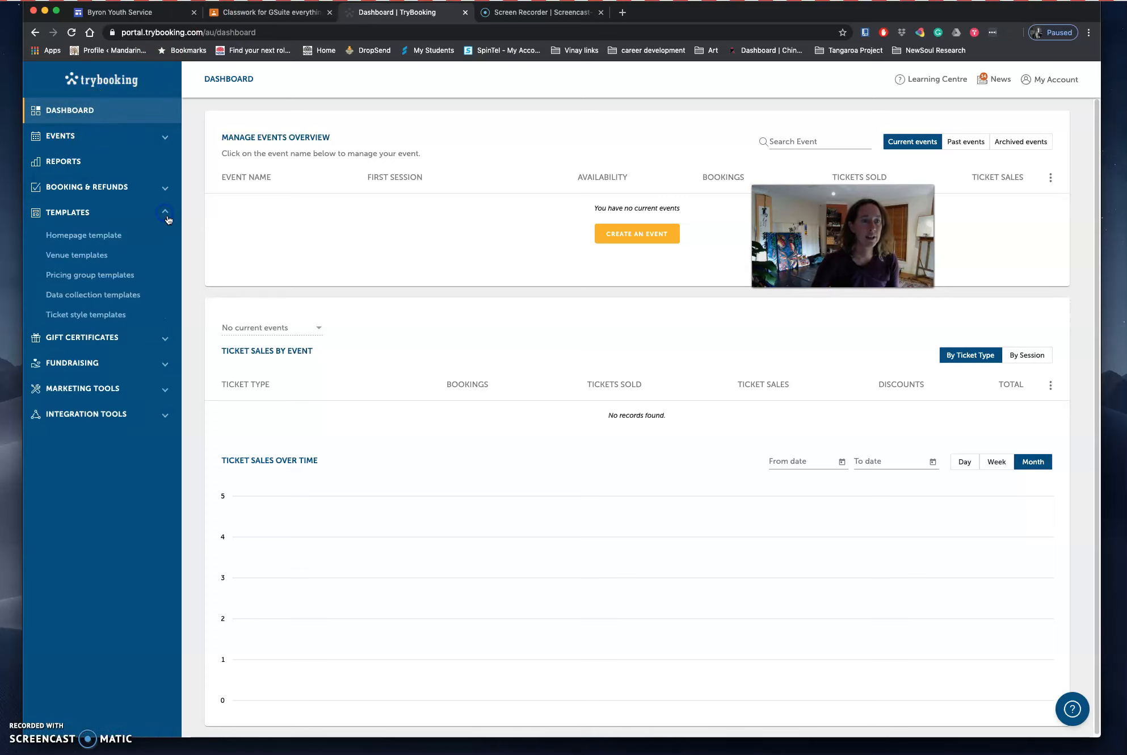
pyautogui.click(100, 297)
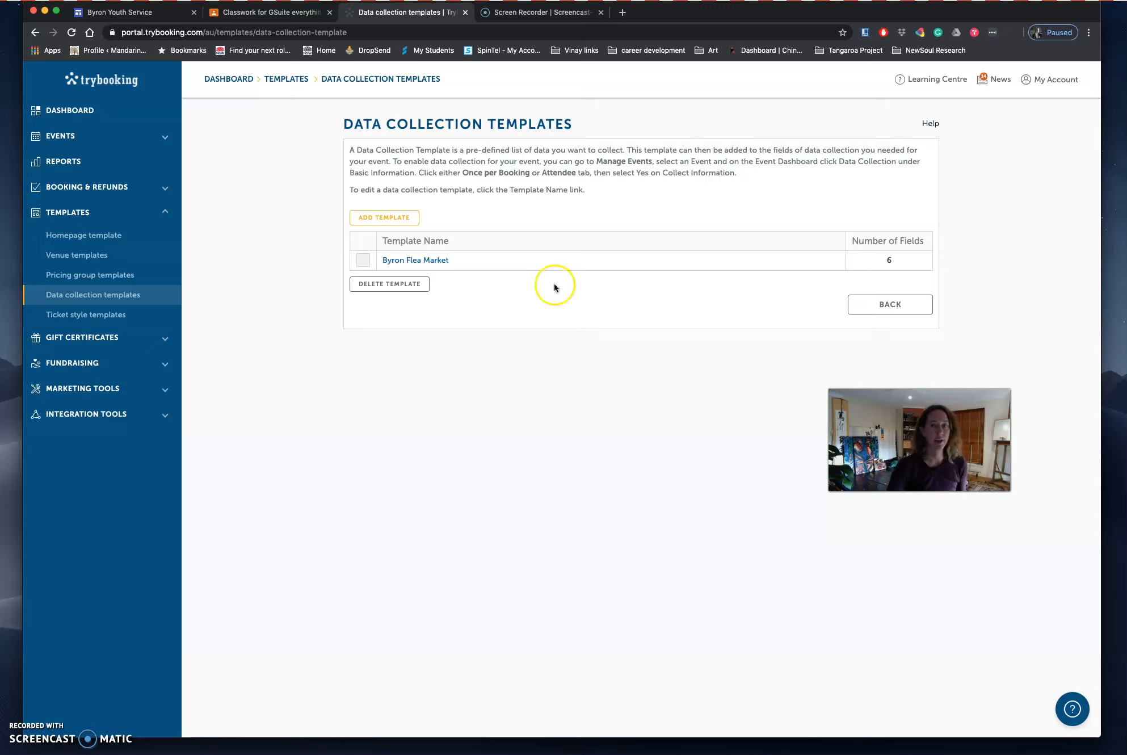
pyautogui.click(428, 262)
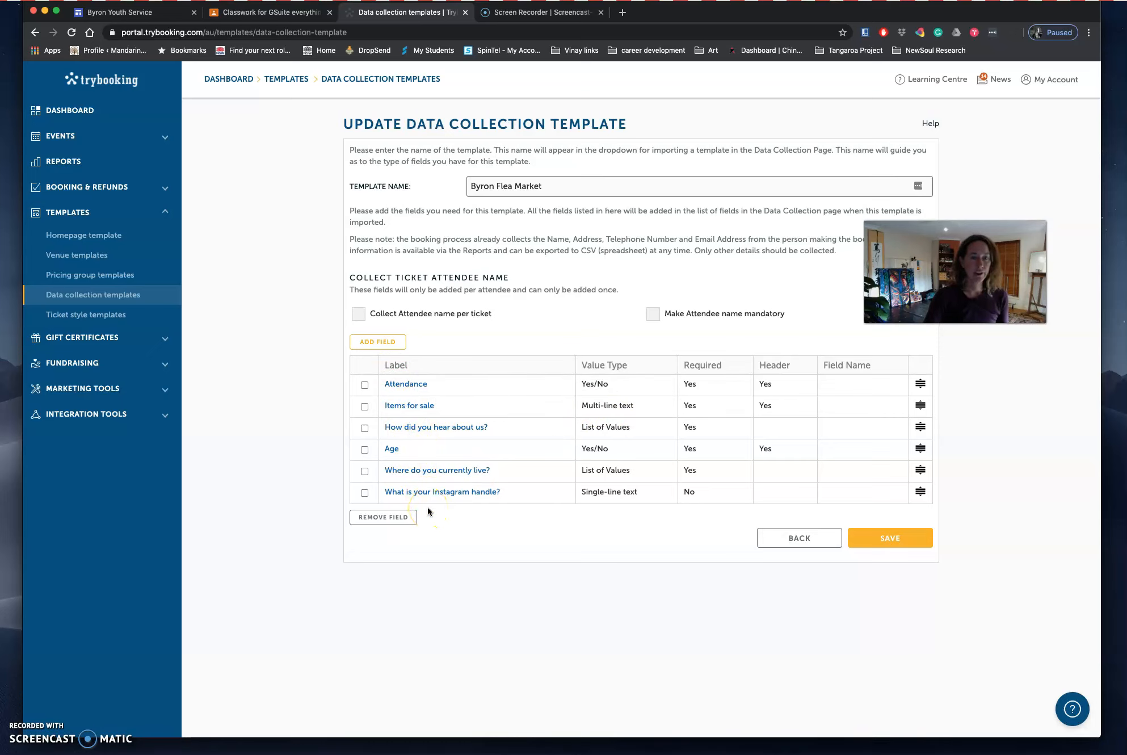
# Examine the Attendance field's settings and header text, returning to the template's field list without changes.
pyautogui.click(406, 385)
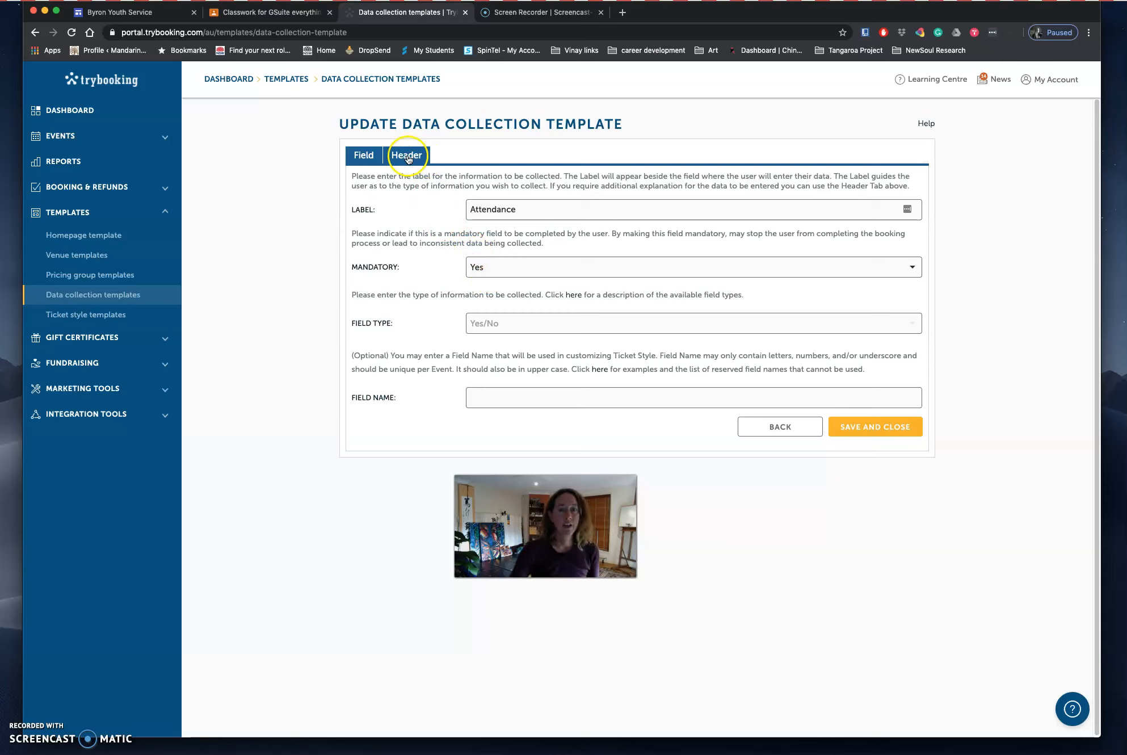
pyautogui.click(408, 158)
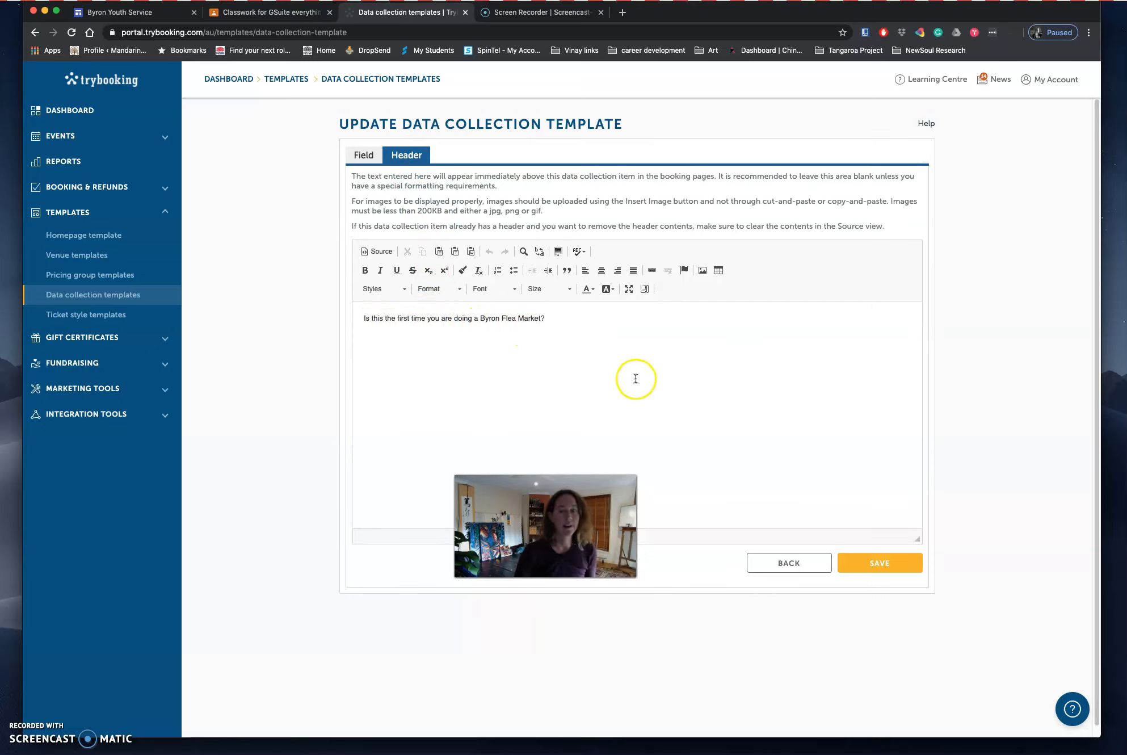
pyautogui.click(782, 564)
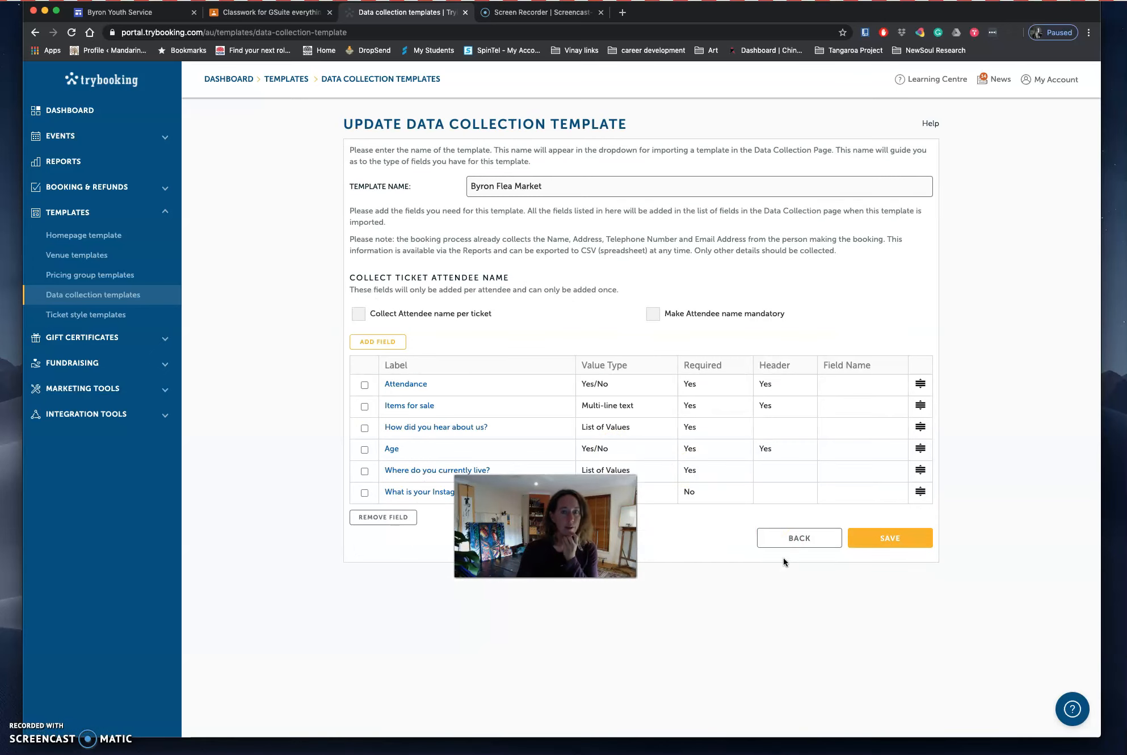
pyautogui.moveTo(576, 545); pyautogui.dragTo(759, 618)
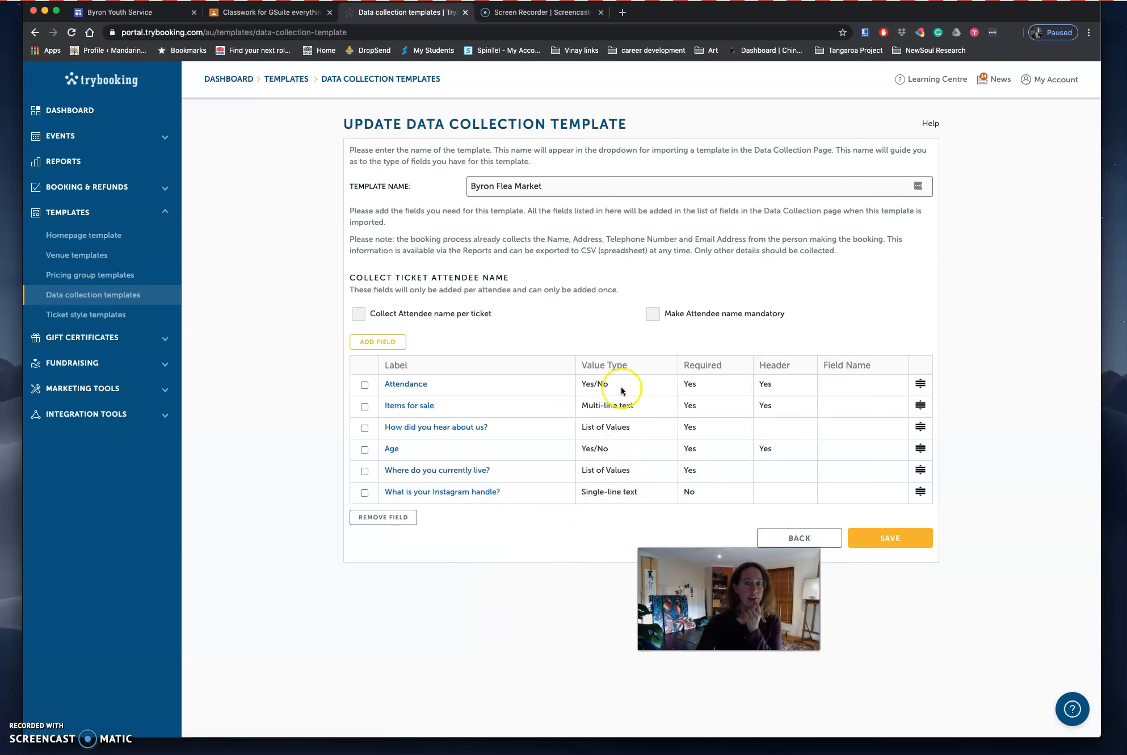
# Review the settings and header text of the Items for sale field and go back to the field list.
pyautogui.click(398, 407)
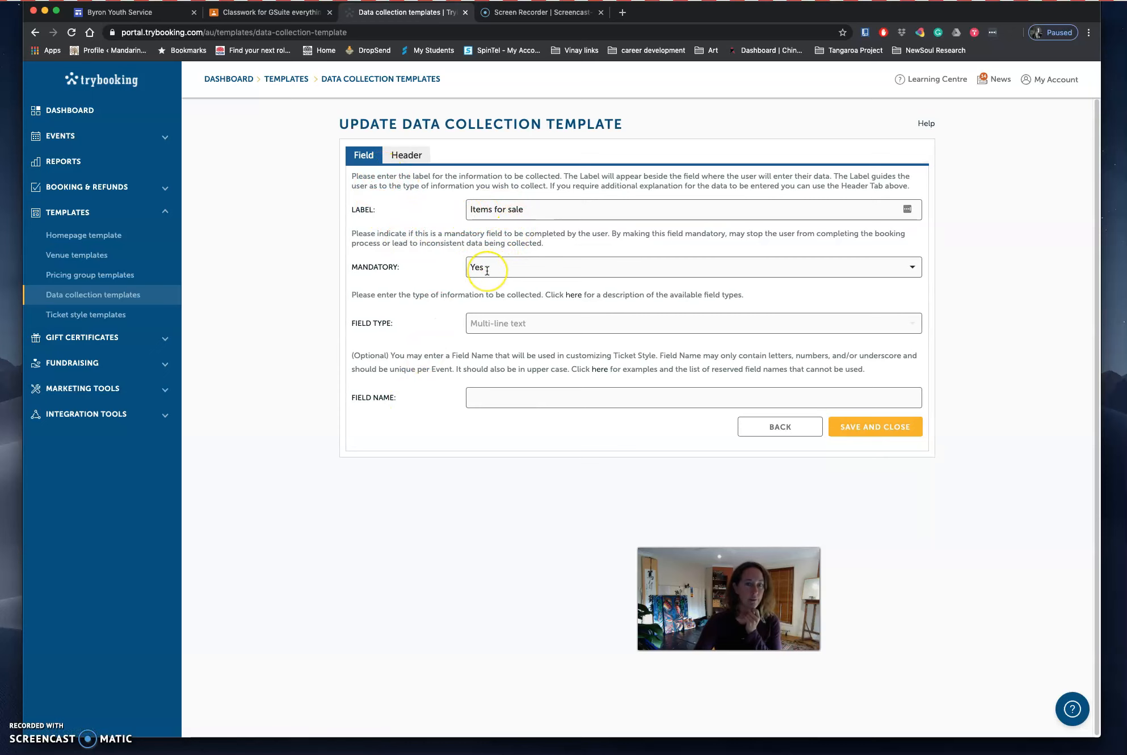
pyautogui.click(414, 162)
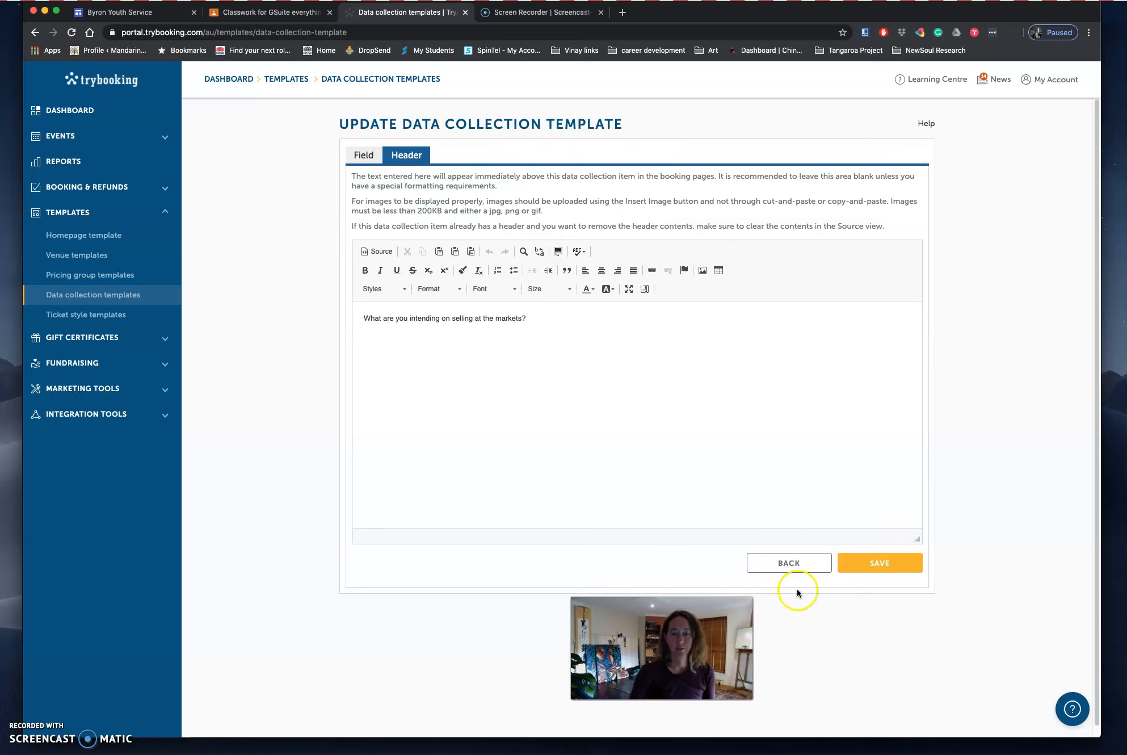
pyautogui.click(783, 565)
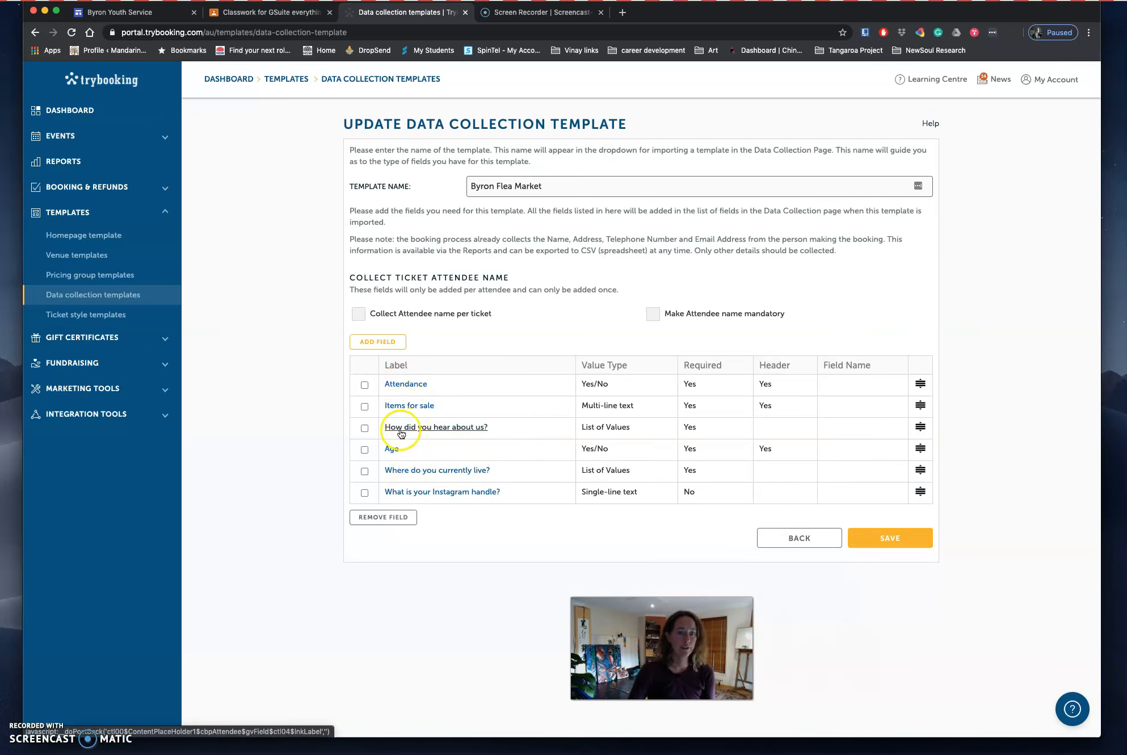
# Inspect the "How did you hear about us?" field's label, list of values and header, returning to the field list.
pyautogui.click(458, 433)
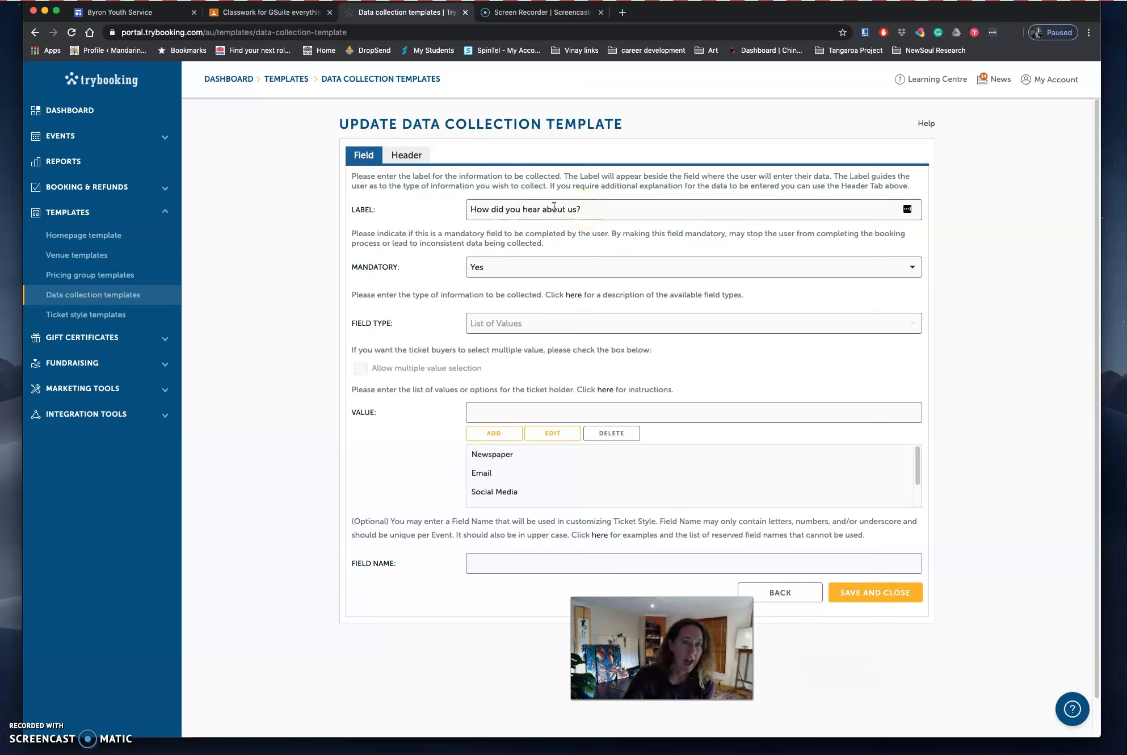
pyautogui.click(582, 211)
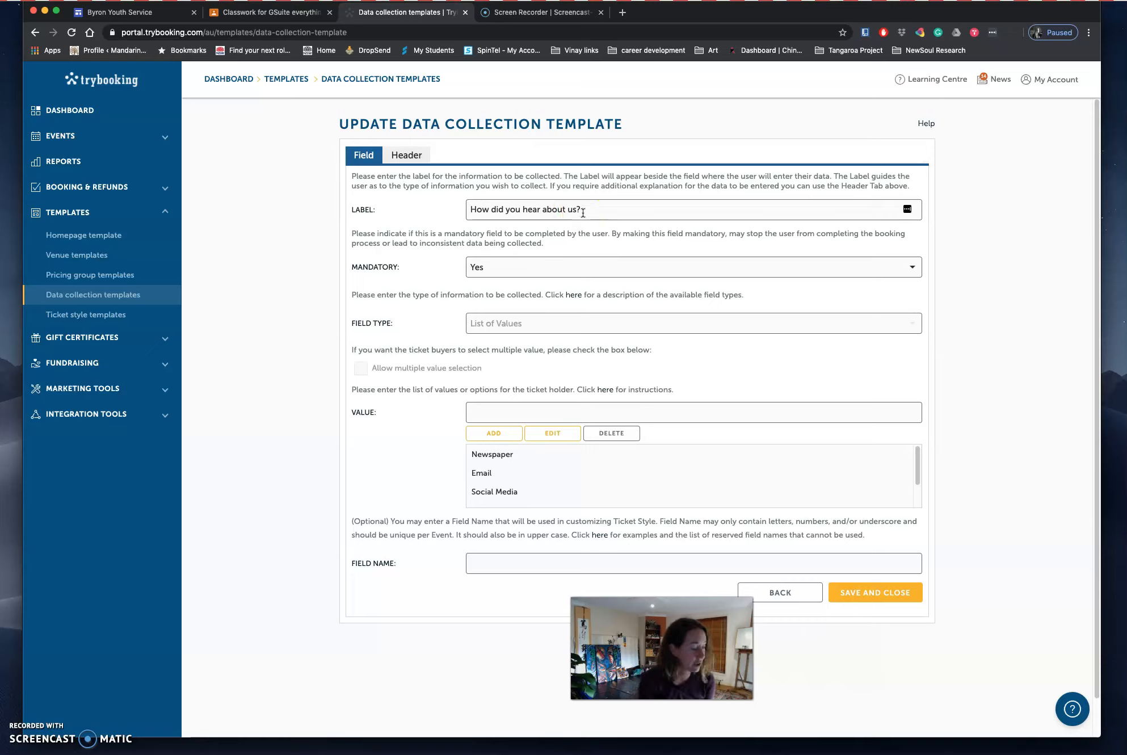
pyautogui.click(573, 192)
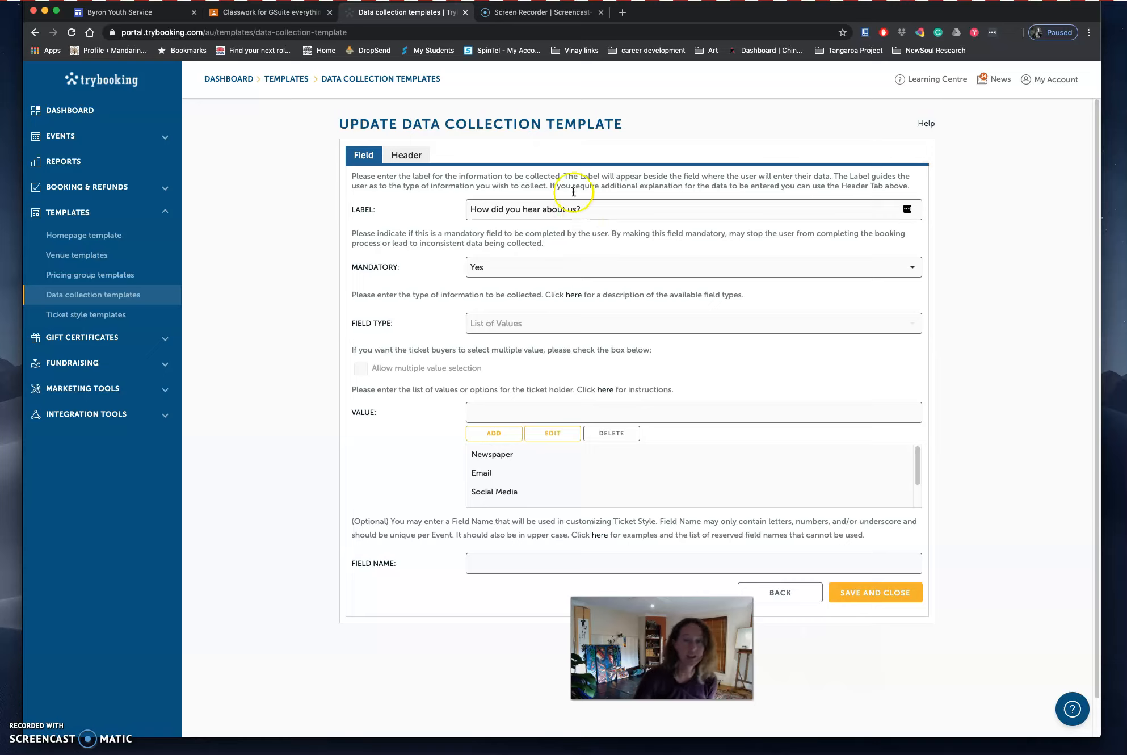
pyautogui.click(388, 155)
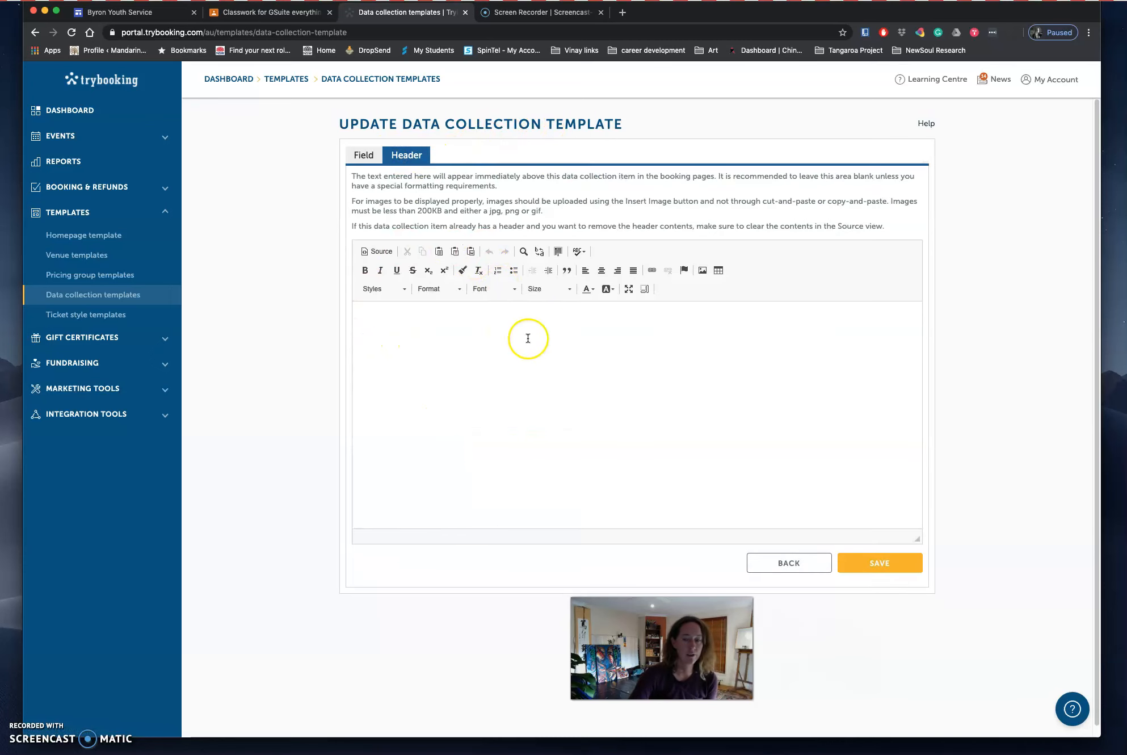
pyautogui.click(789, 566)
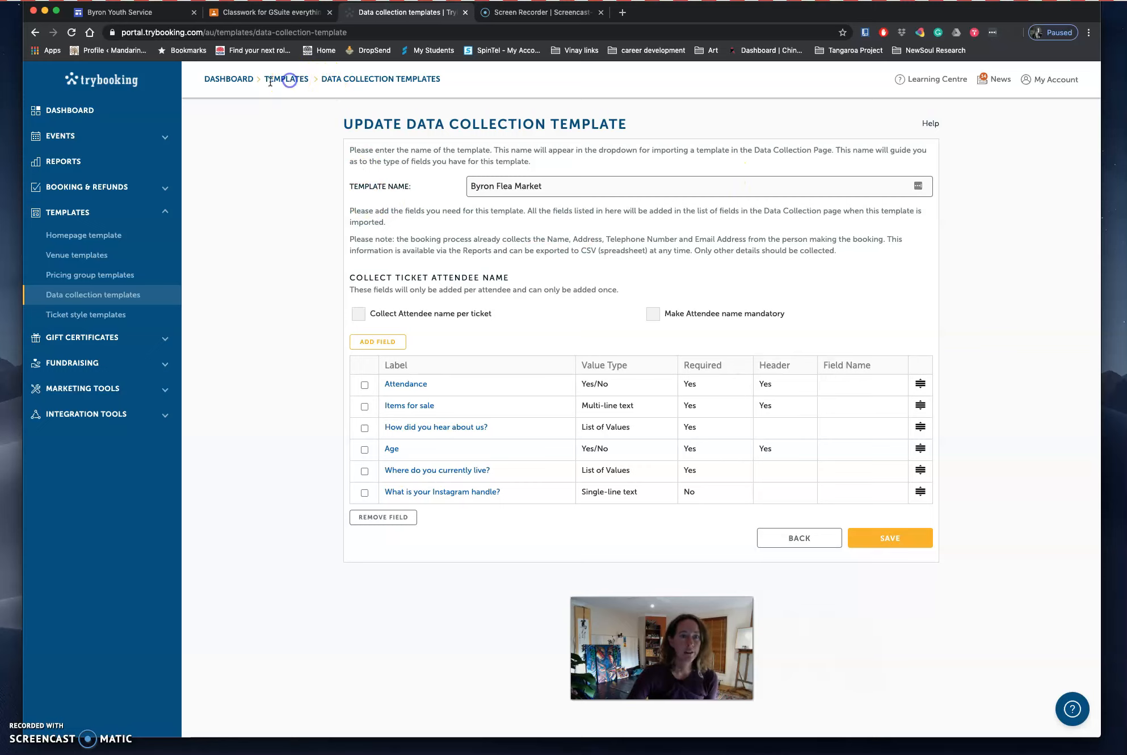
# Return to the data collection template list and create a new template named "Test 1".
pyautogui.click(75, 296)
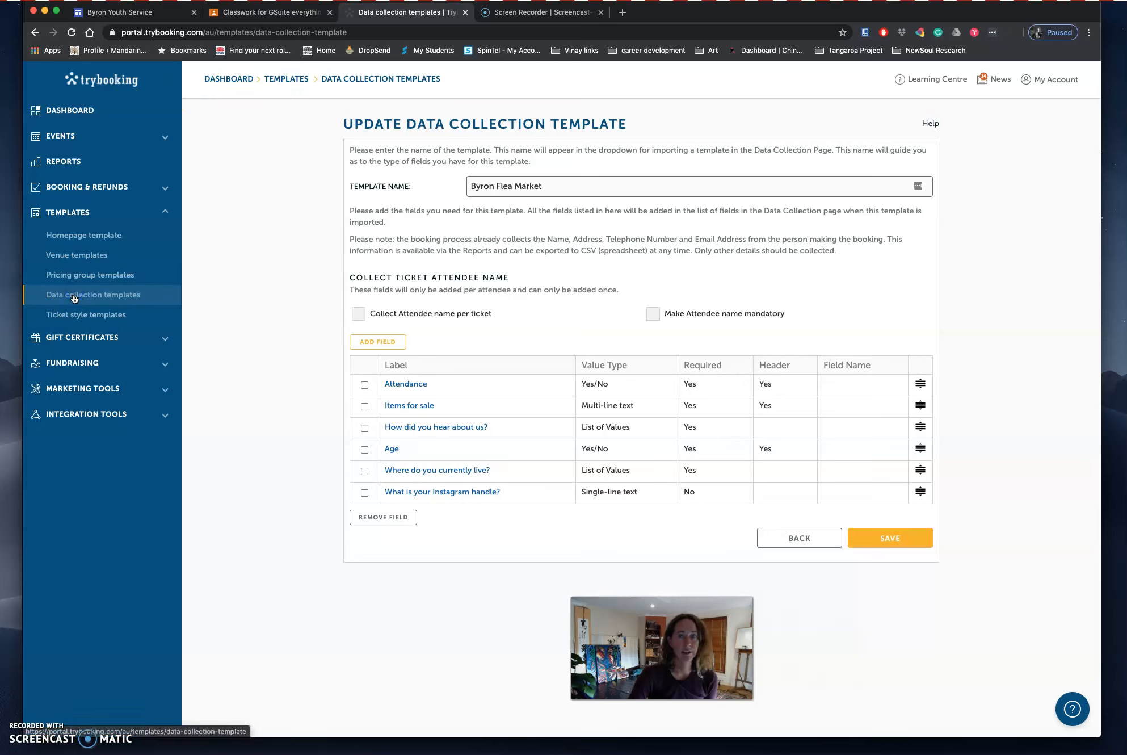
pyautogui.click(894, 185)
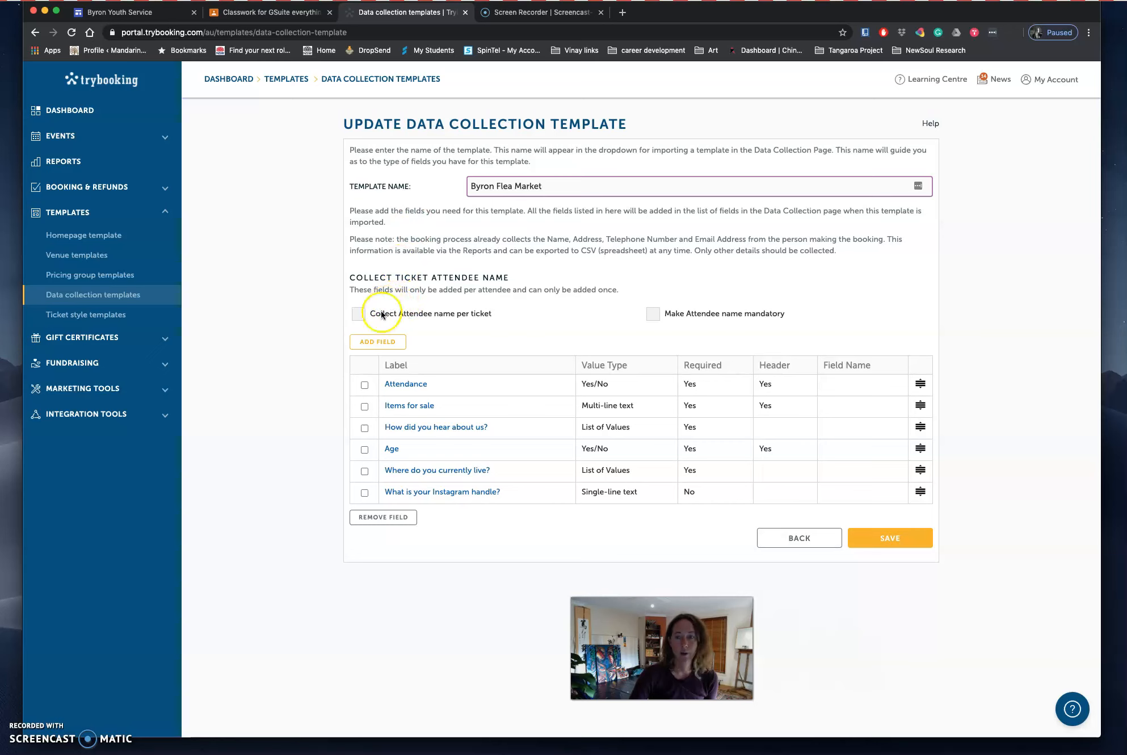
pyautogui.click(795, 545)
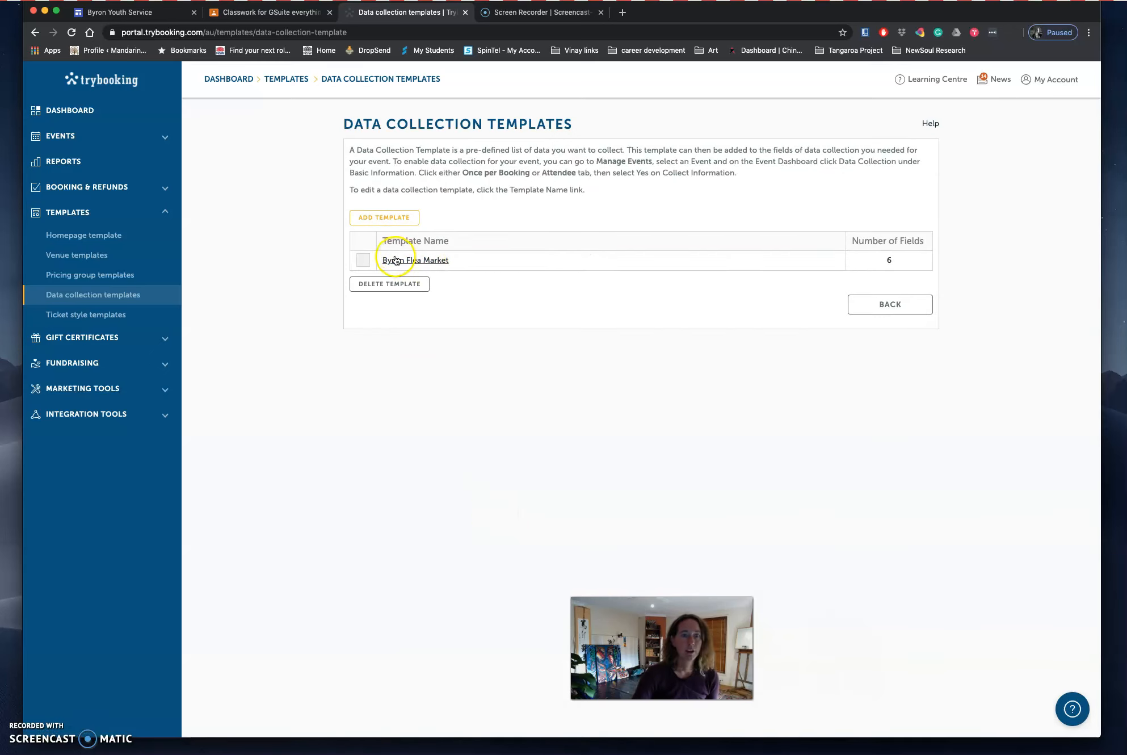
pyautogui.click(379, 219)
pyautogui.click(608, 421)
pyautogui.write('Test 1')
pyautogui.click(734, 449)
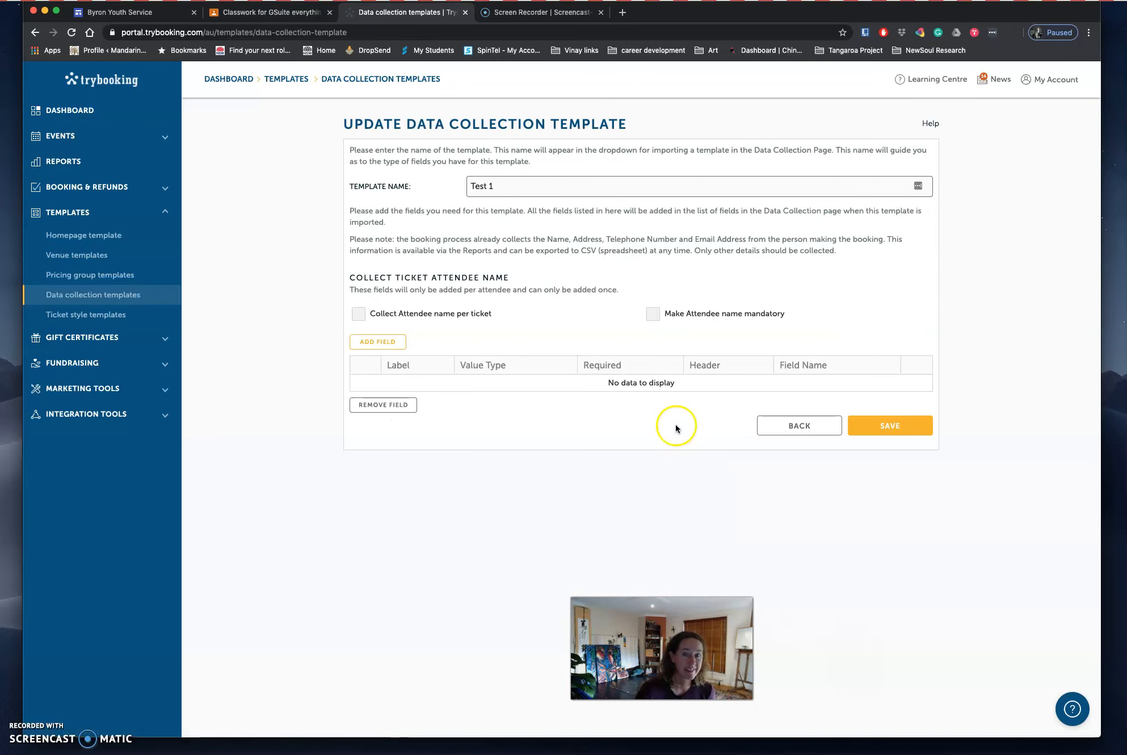
# Start a new field in the Test 1 template and review its header, mandatory and field type options.
pyautogui.click(383, 344)
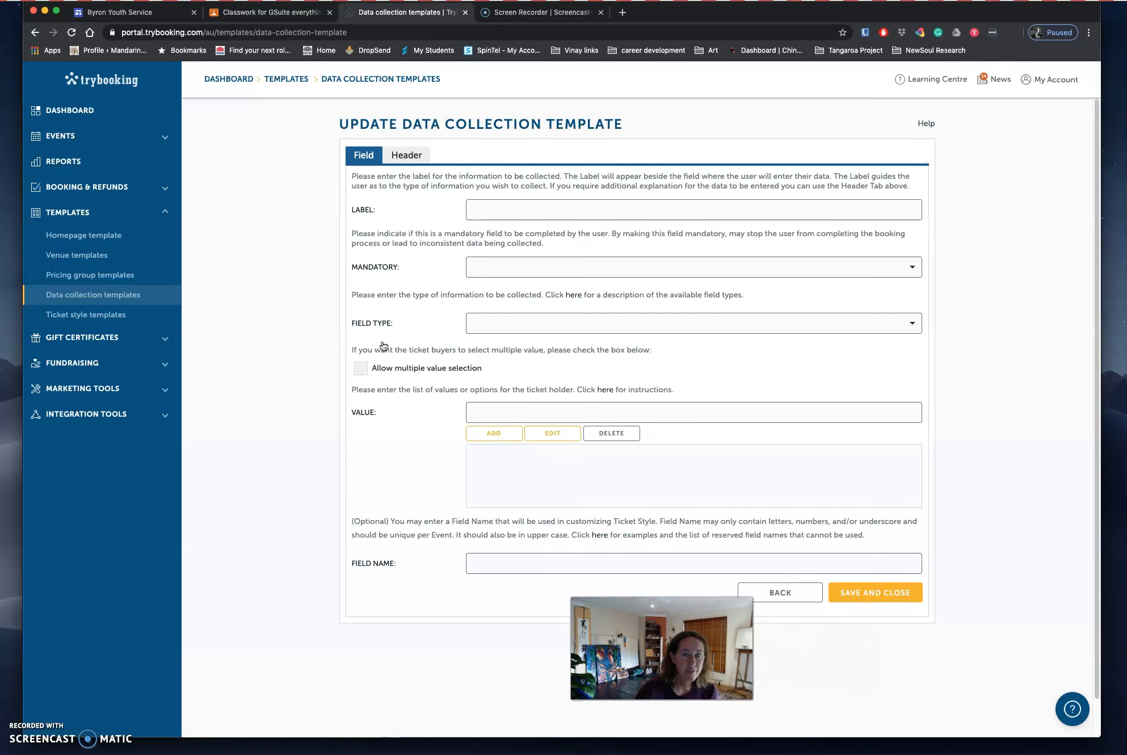
pyautogui.click(493, 210)
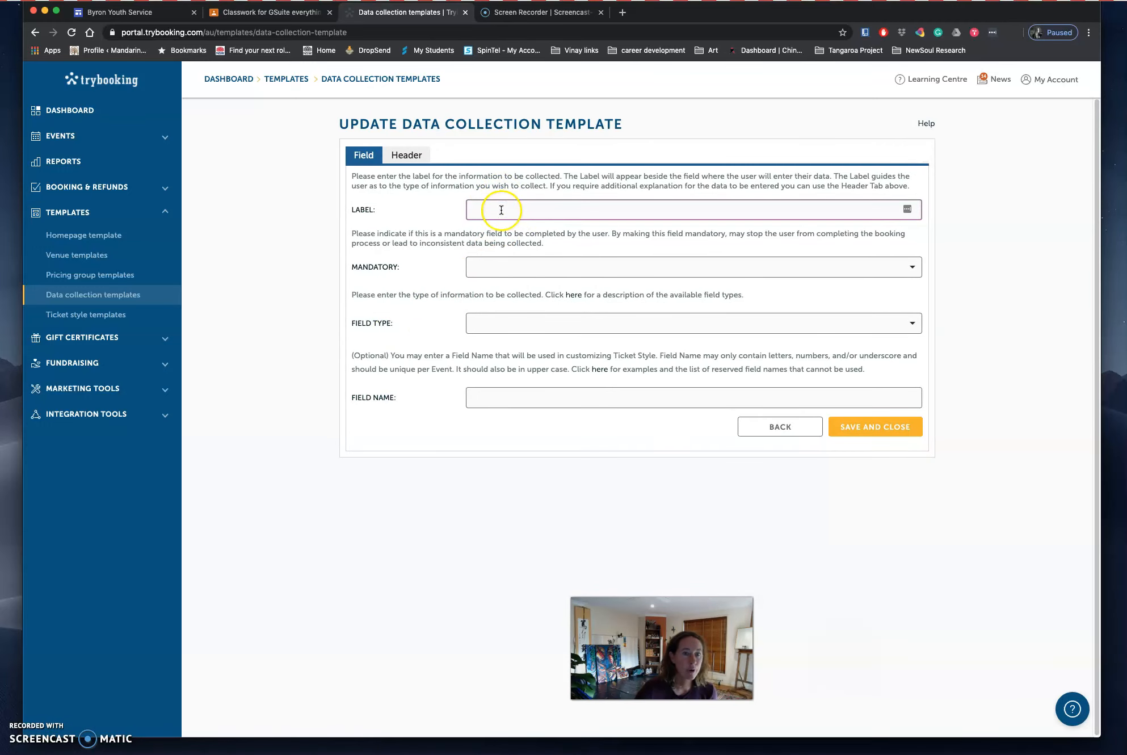
pyautogui.click(407, 157)
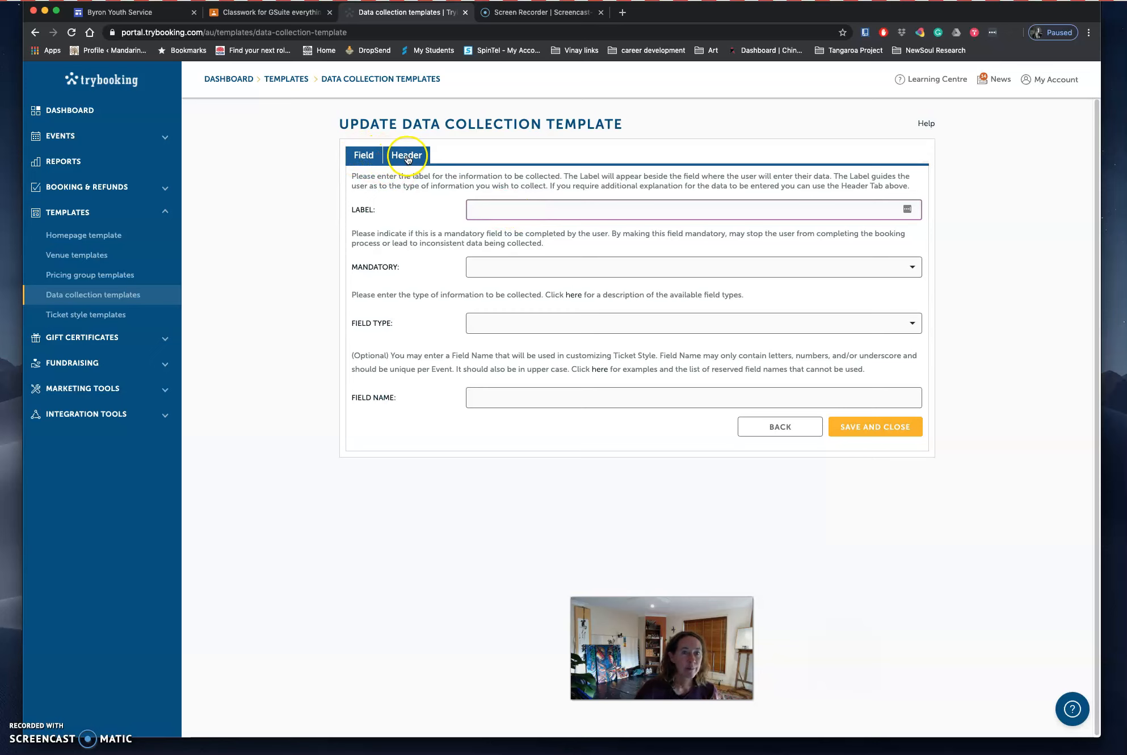
pyautogui.click(407, 158)
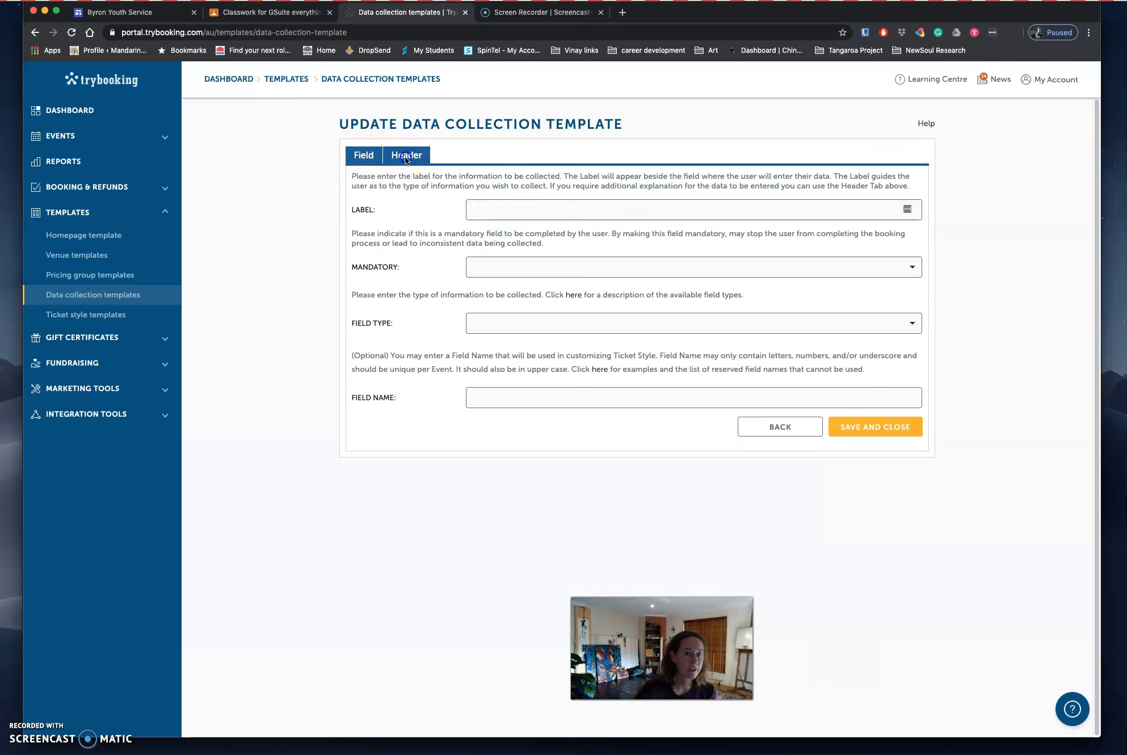
pyautogui.click(369, 157)
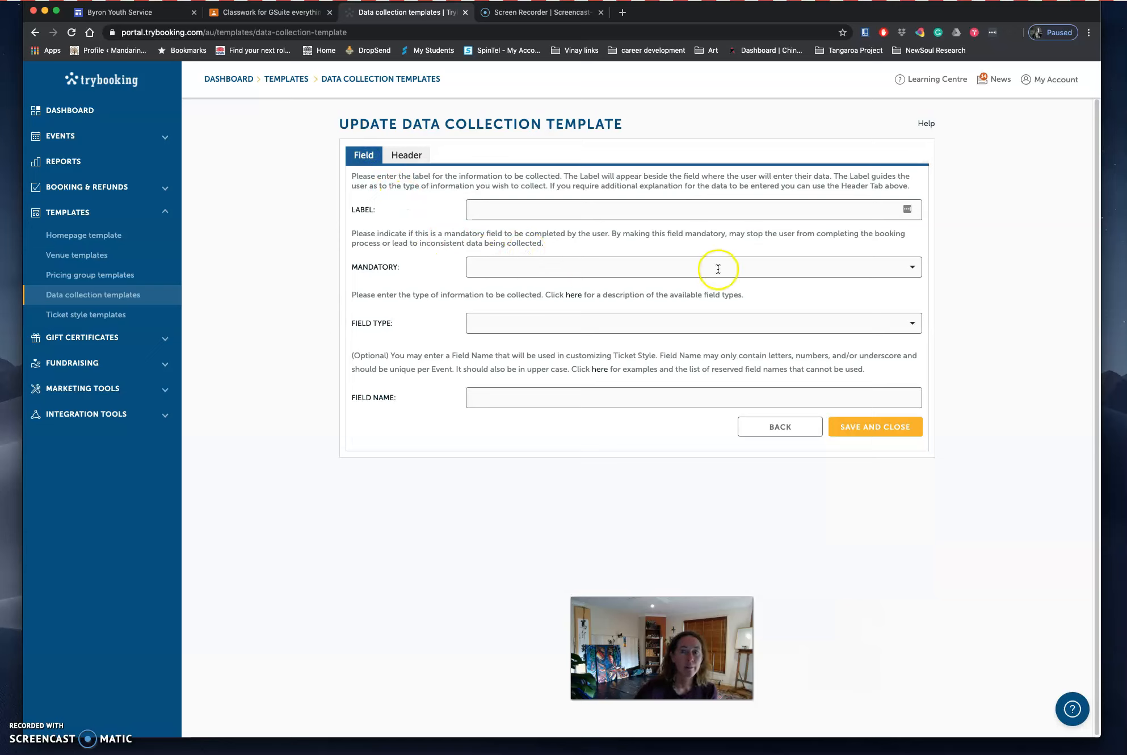
pyautogui.click(910, 275)
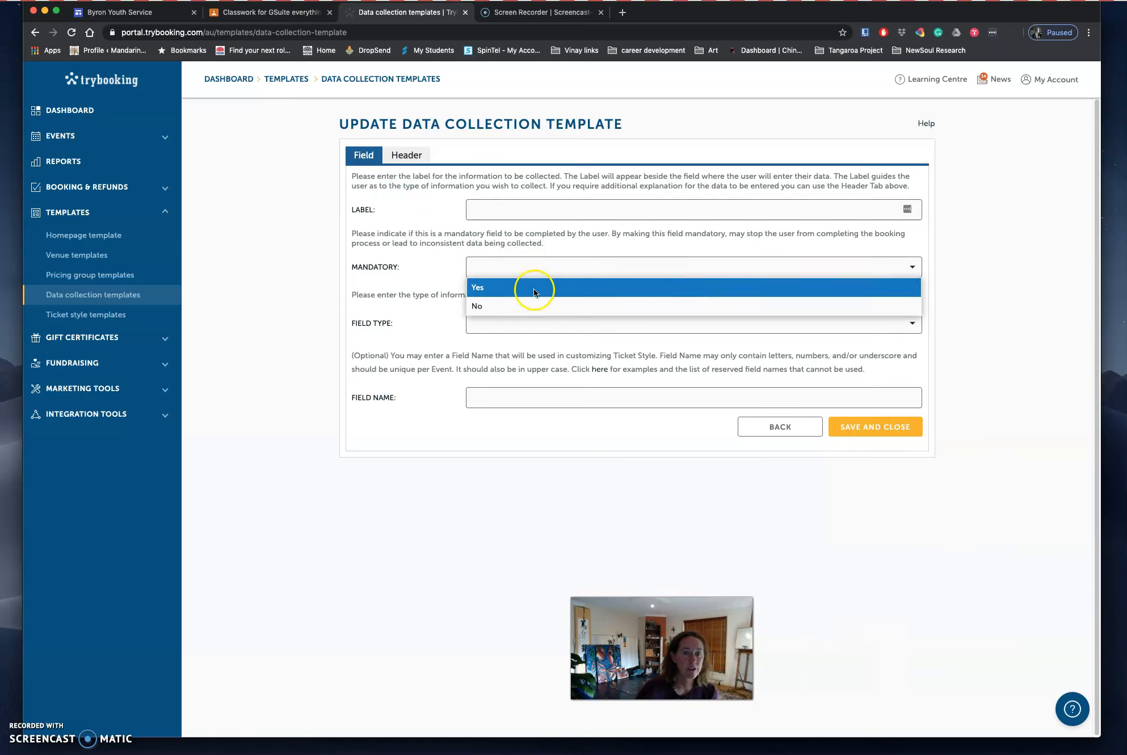
pyautogui.click(979, 309)
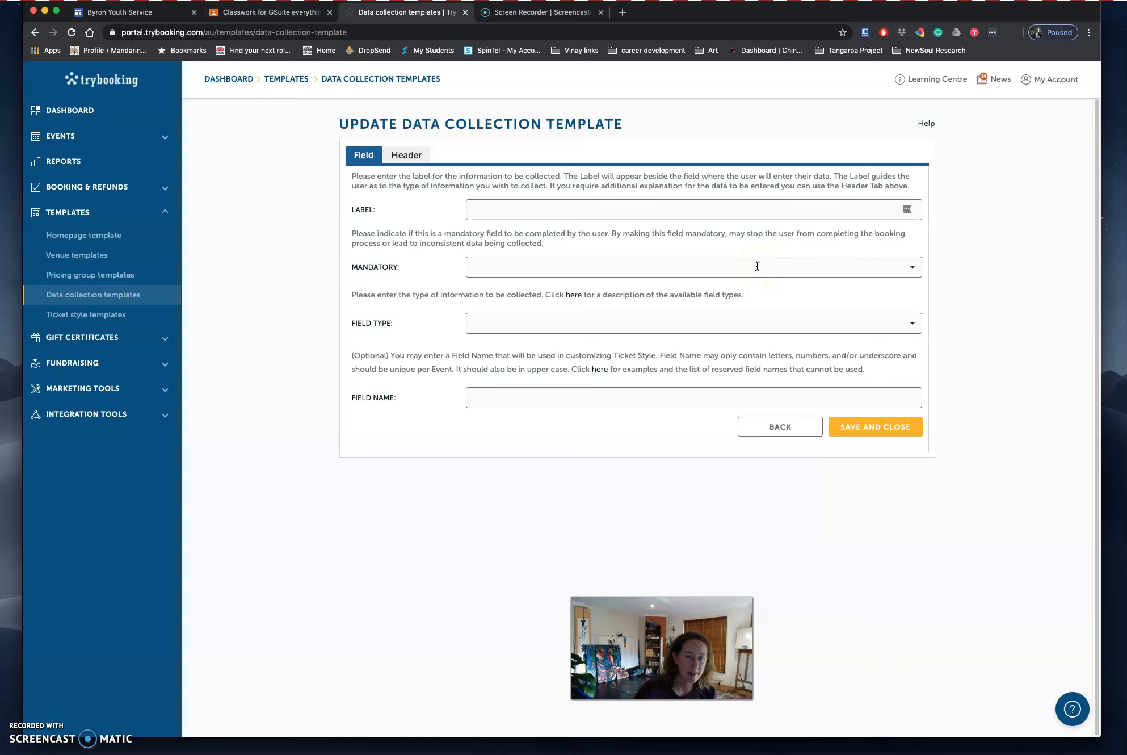
pyautogui.click(912, 325)
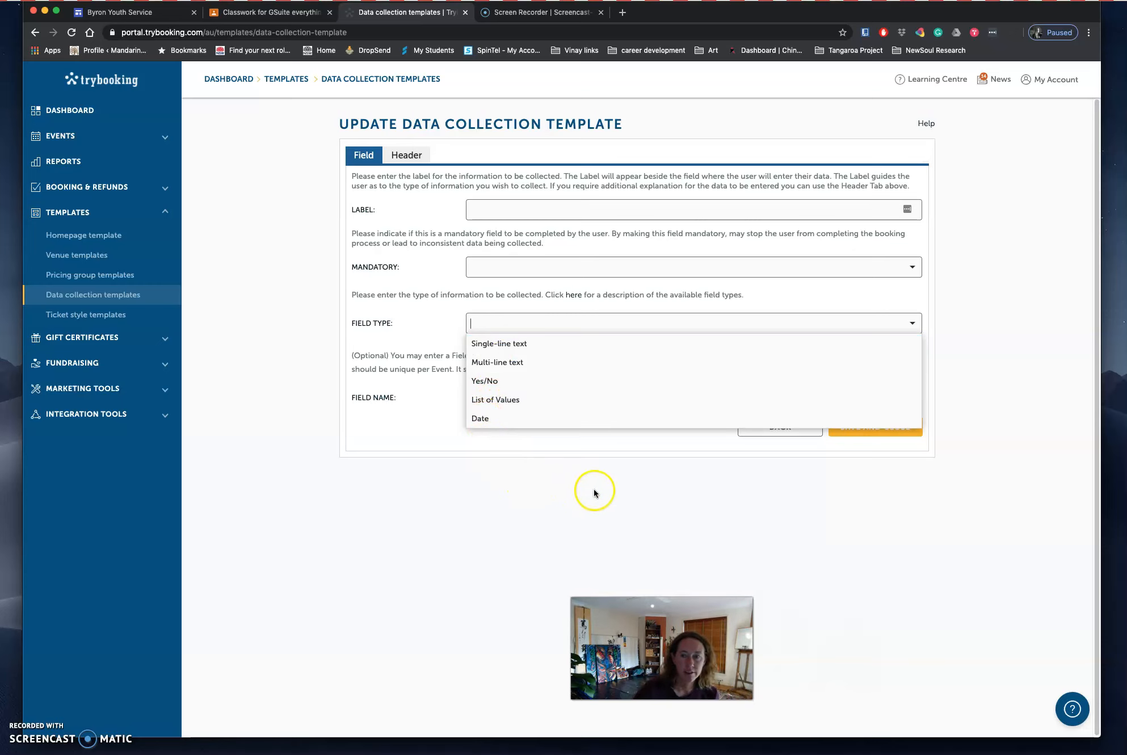
pyautogui.click(913, 321)
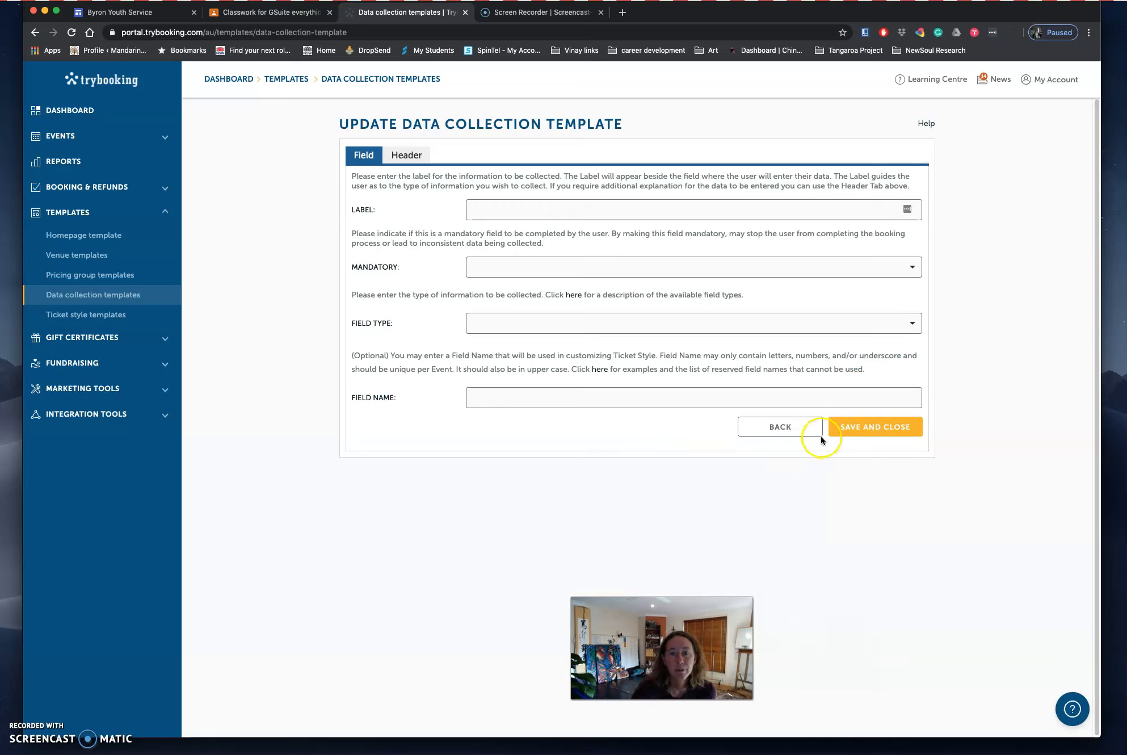
# Label the new field "Test 1", set Mandatory to No and the field type to Single-line text, and save it.
pyautogui.click(879, 430)
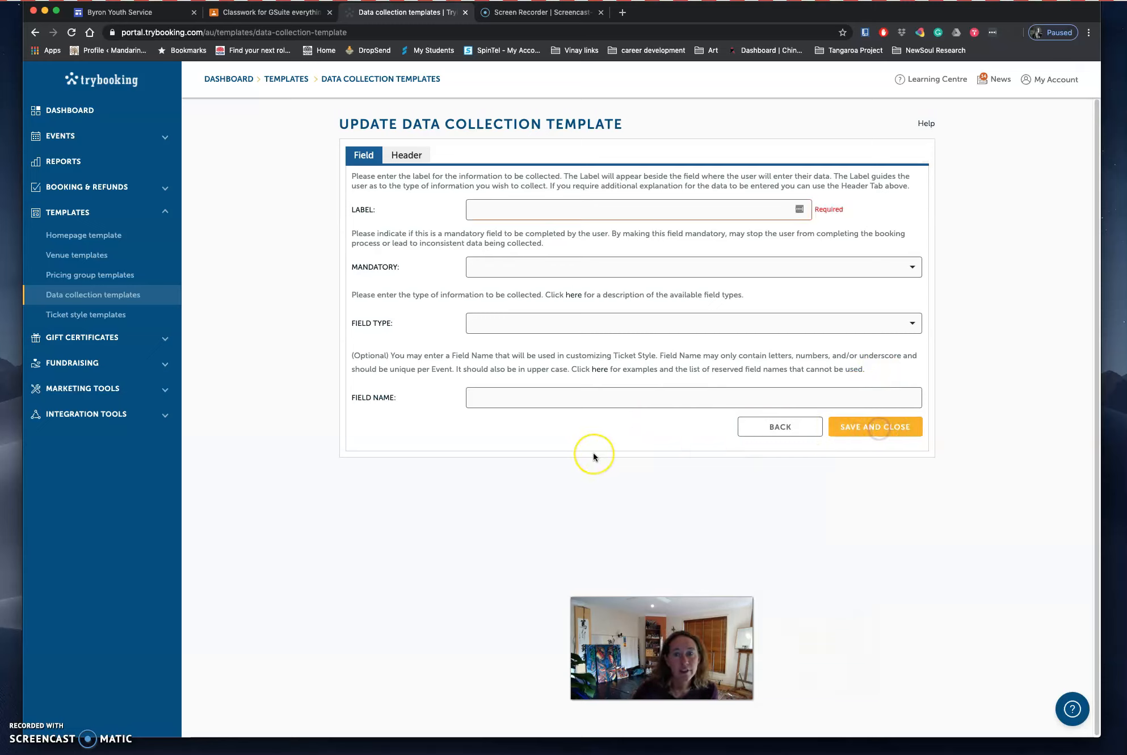
pyautogui.click(490, 204)
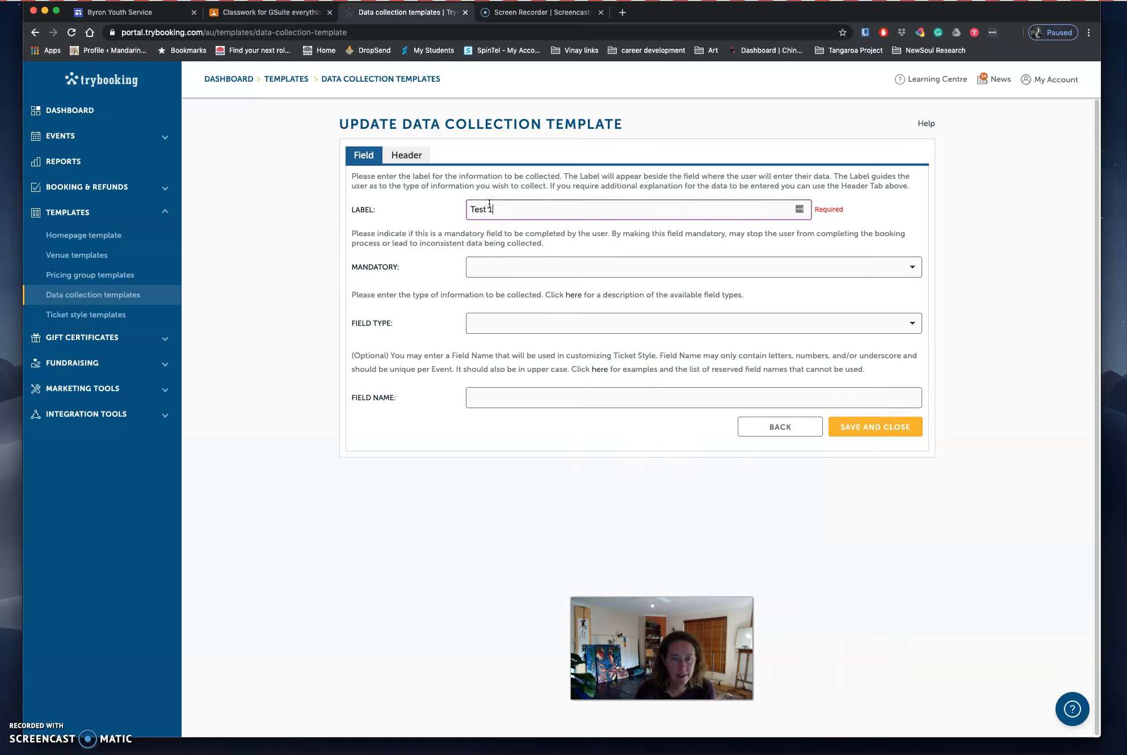
pyautogui.click(885, 271)
pyautogui.click(563, 301)
pyautogui.click(820, 324)
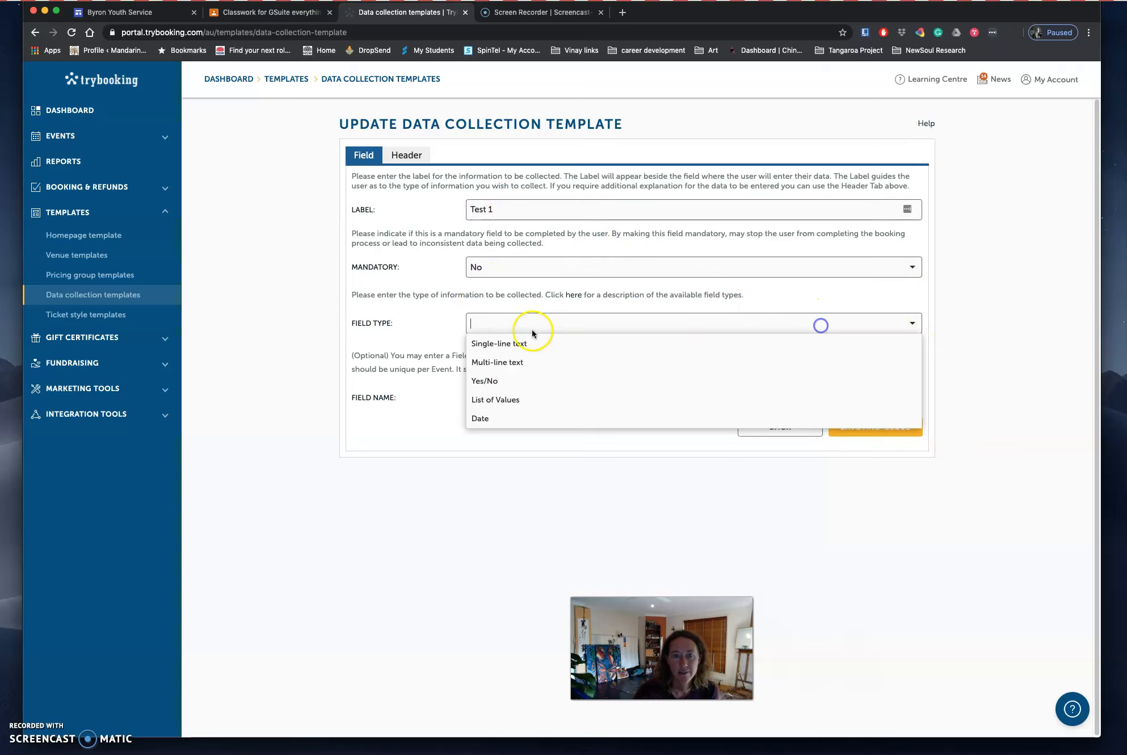
pyautogui.click(512, 343)
pyautogui.click(874, 426)
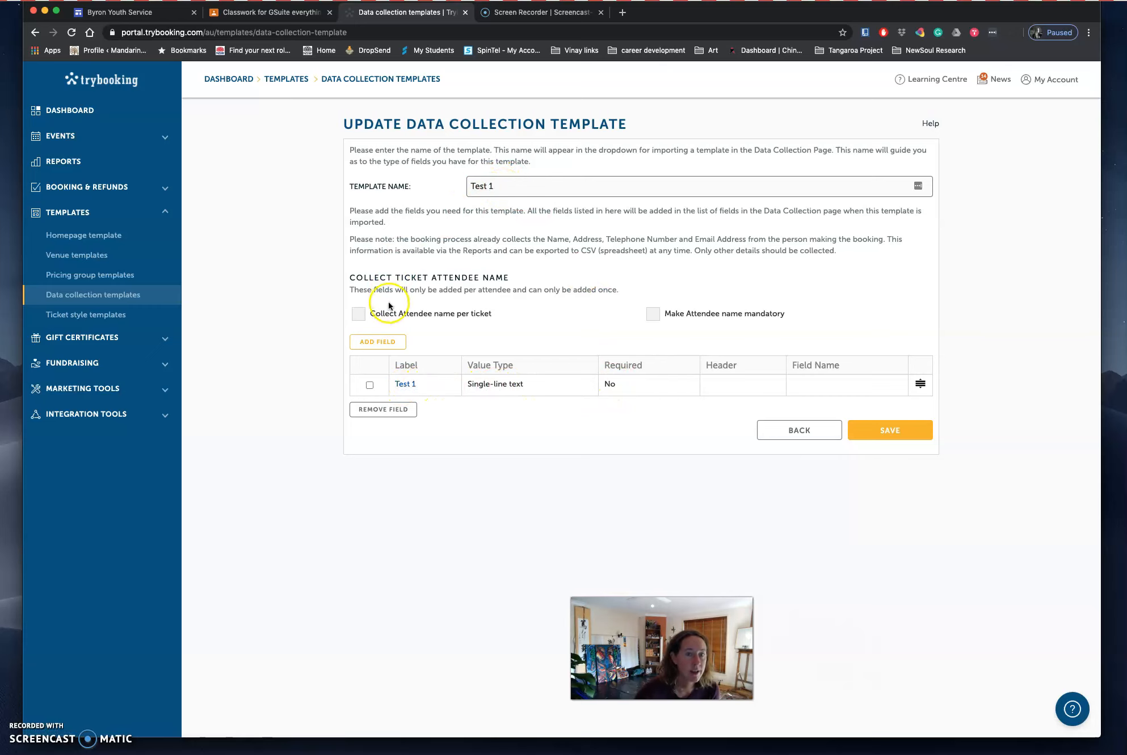
# Leave the Test 1 template and return to the list of data collection templates.
pyautogui.click(378, 345)
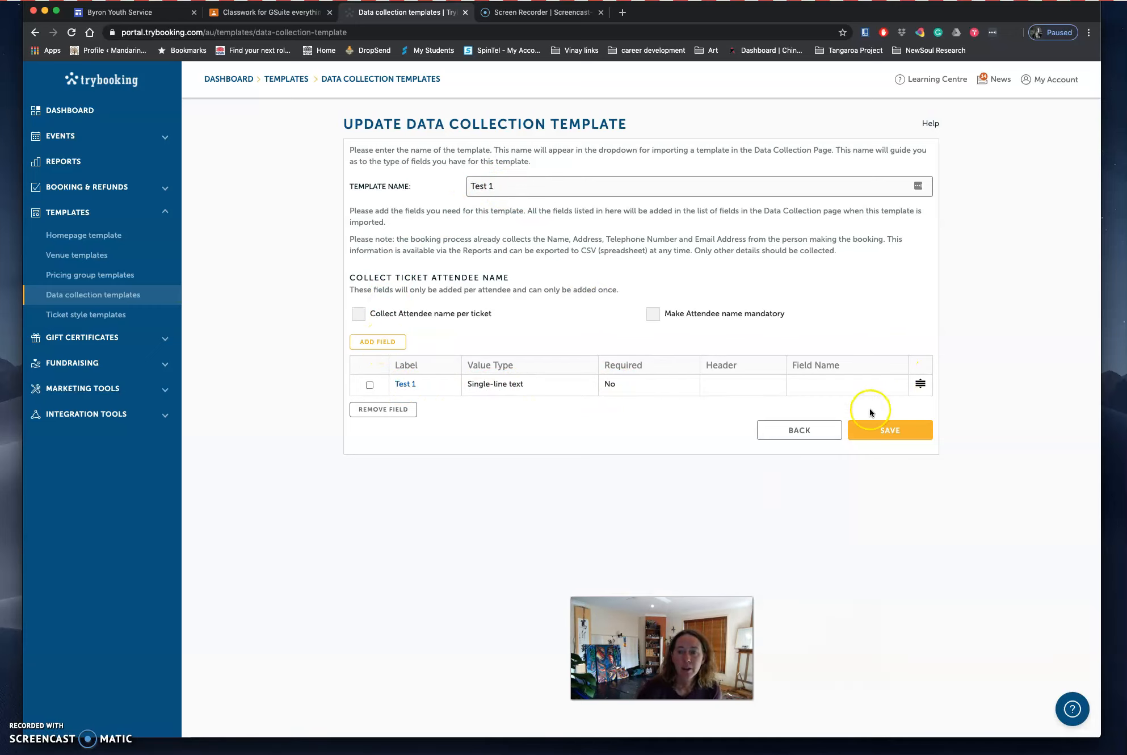
pyautogui.click(795, 434)
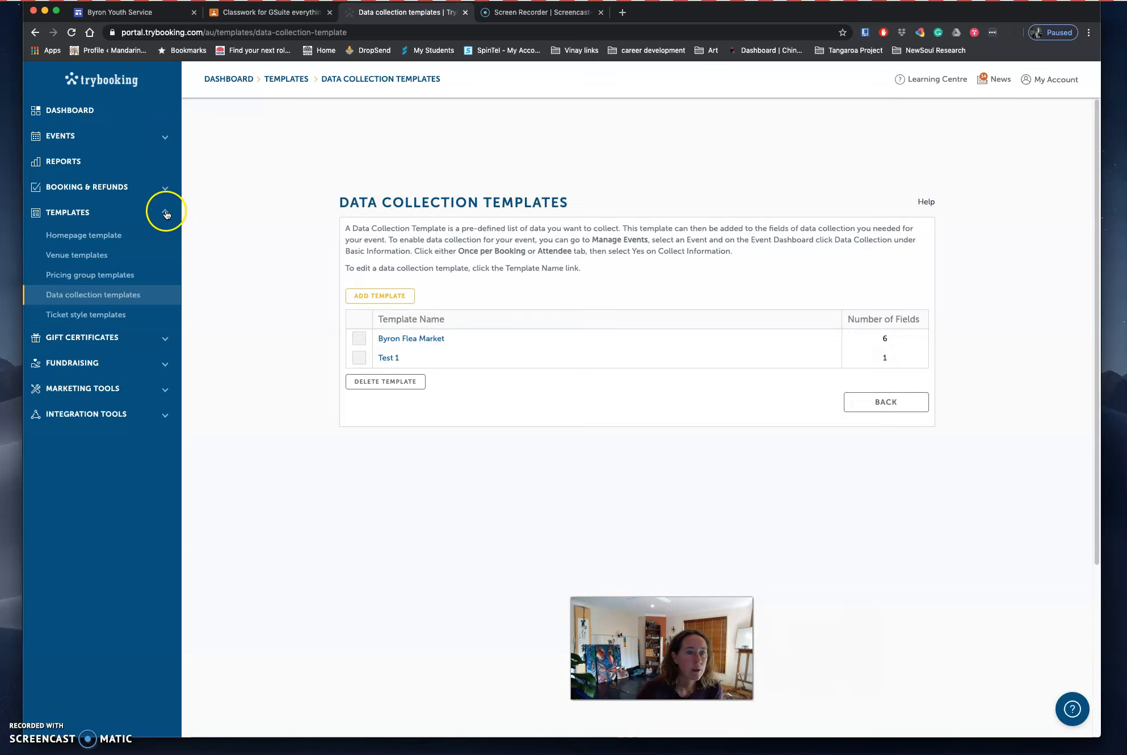
# Return to the dashboard and open the past event BYS END OF YEAR CELEBRATION.
pyautogui.click(165, 214)
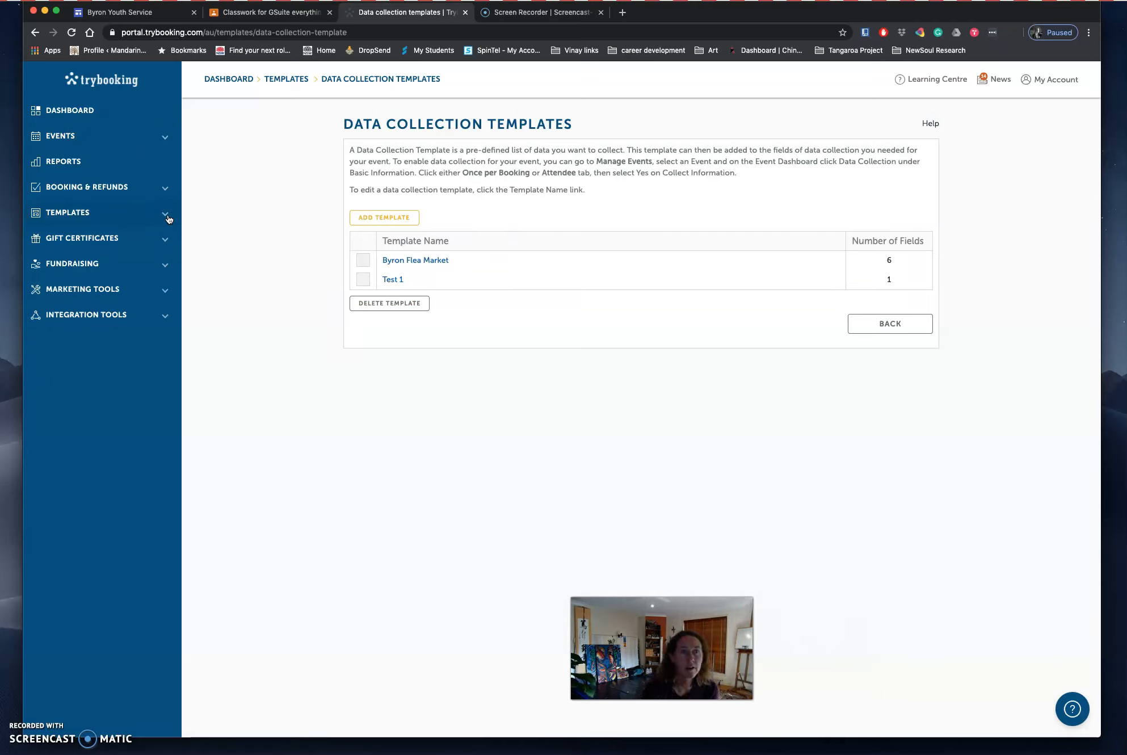
pyautogui.click(91, 115)
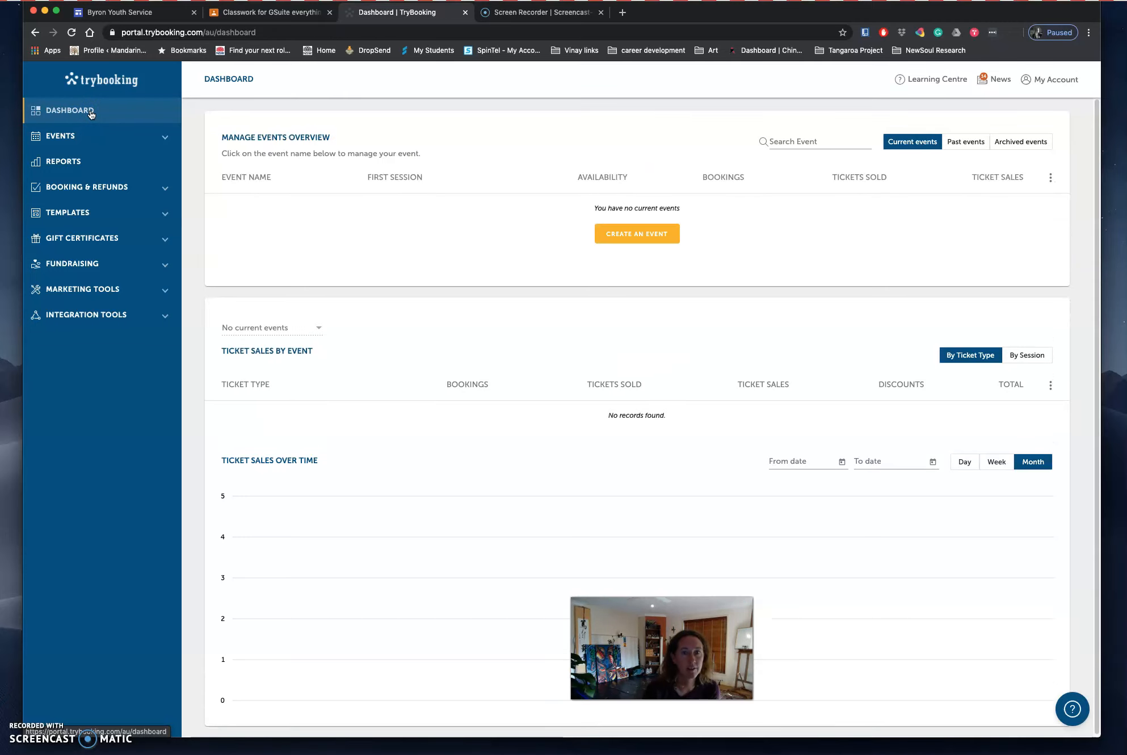
pyautogui.click(965, 143)
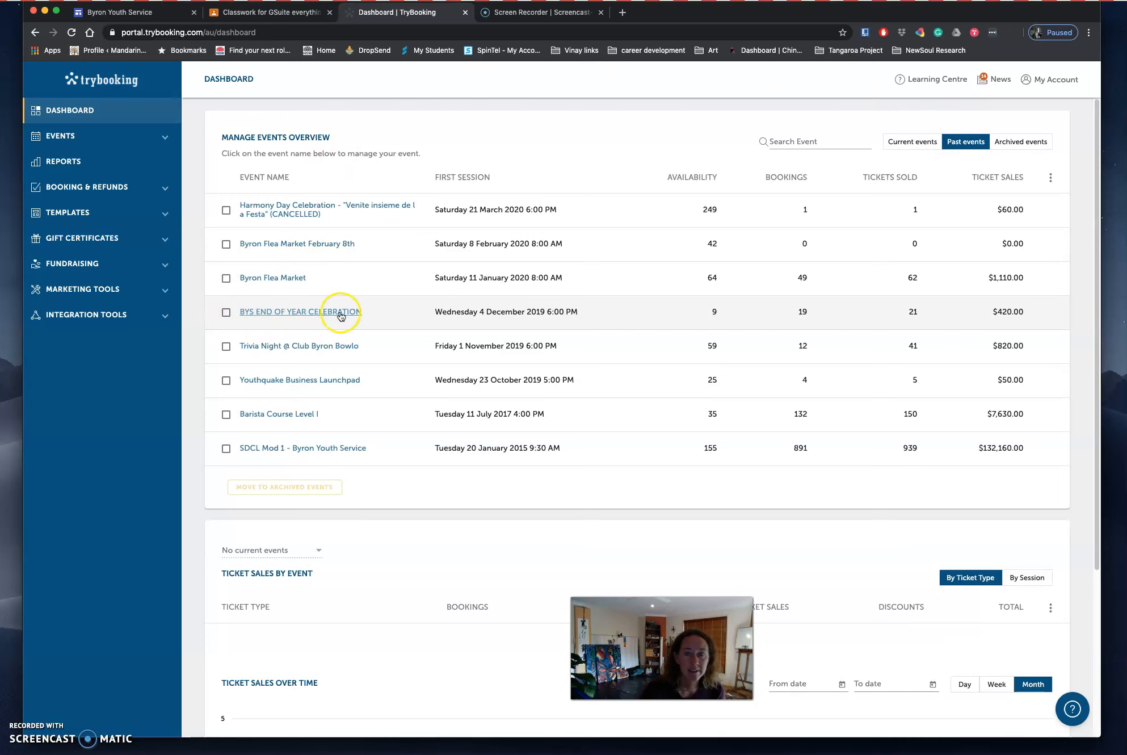
pyautogui.click(323, 313)
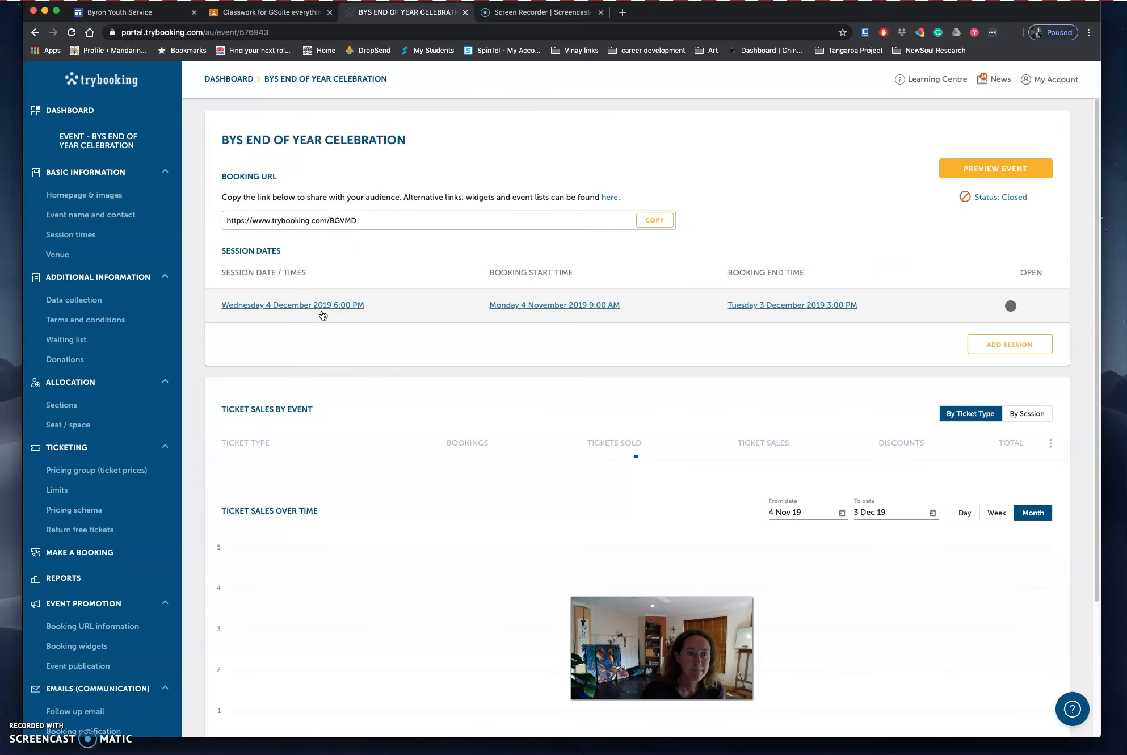
pyautogui.click(550, 272)
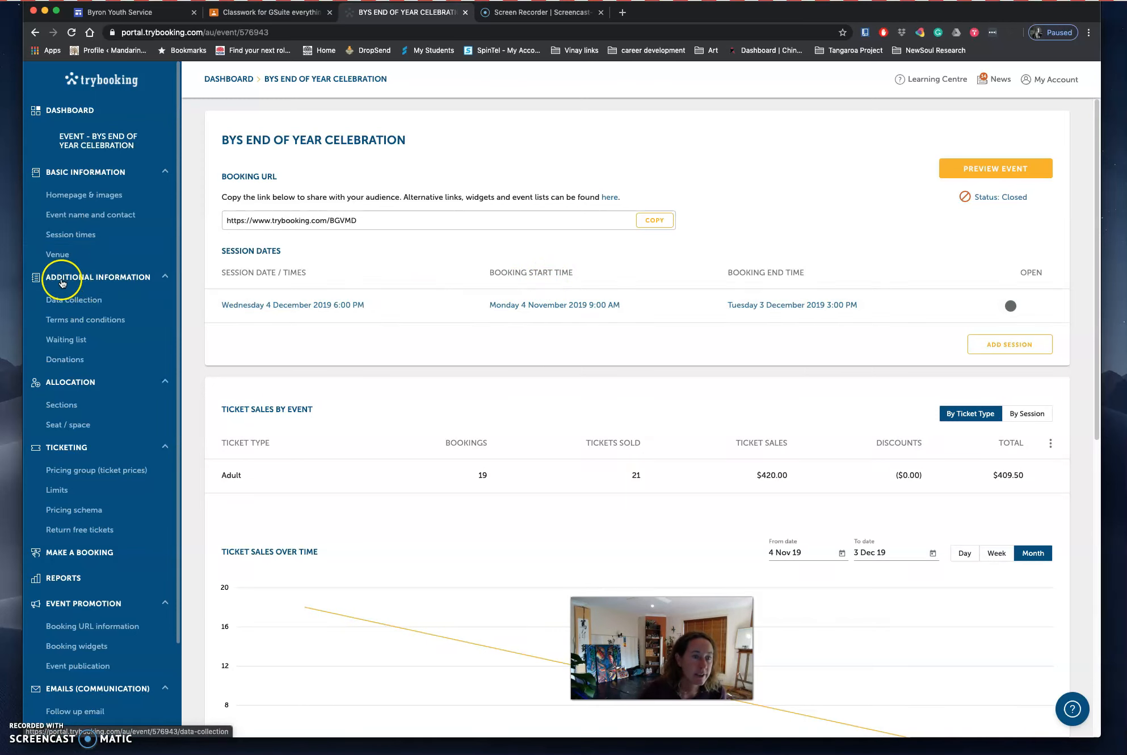
# Open the event's data collection settings and set Collect Information to Yes for the once-per-booking section.
pyautogui.click(87, 301)
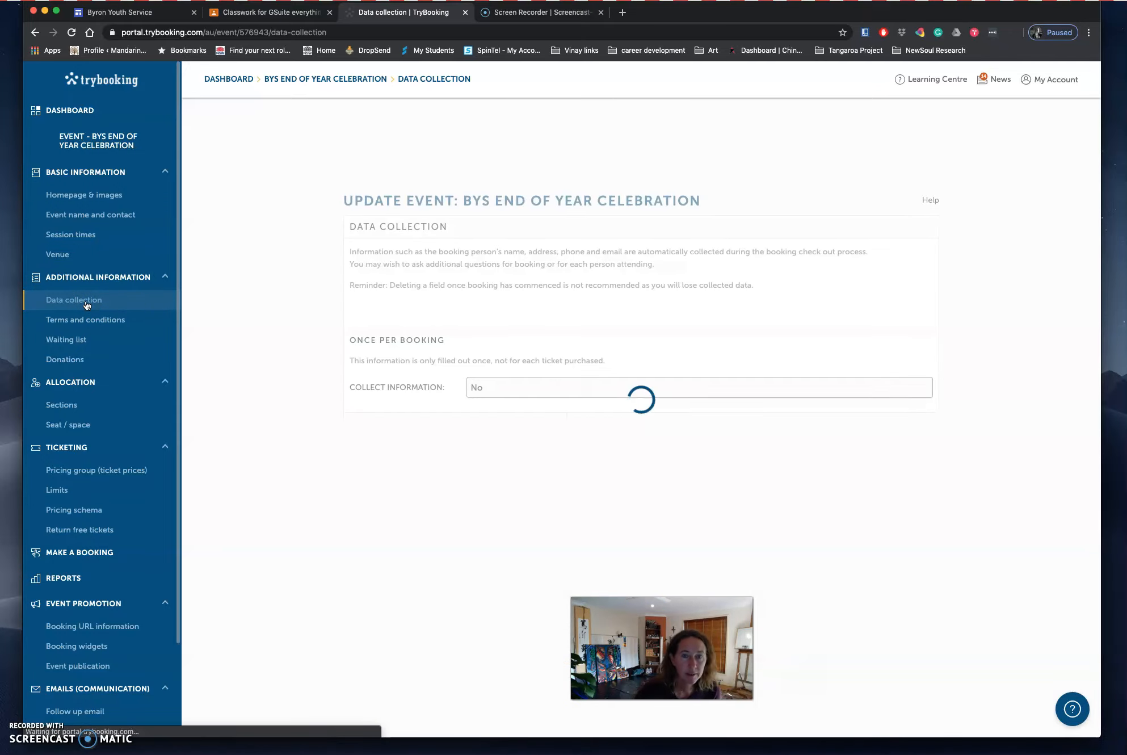
pyautogui.click(88, 309)
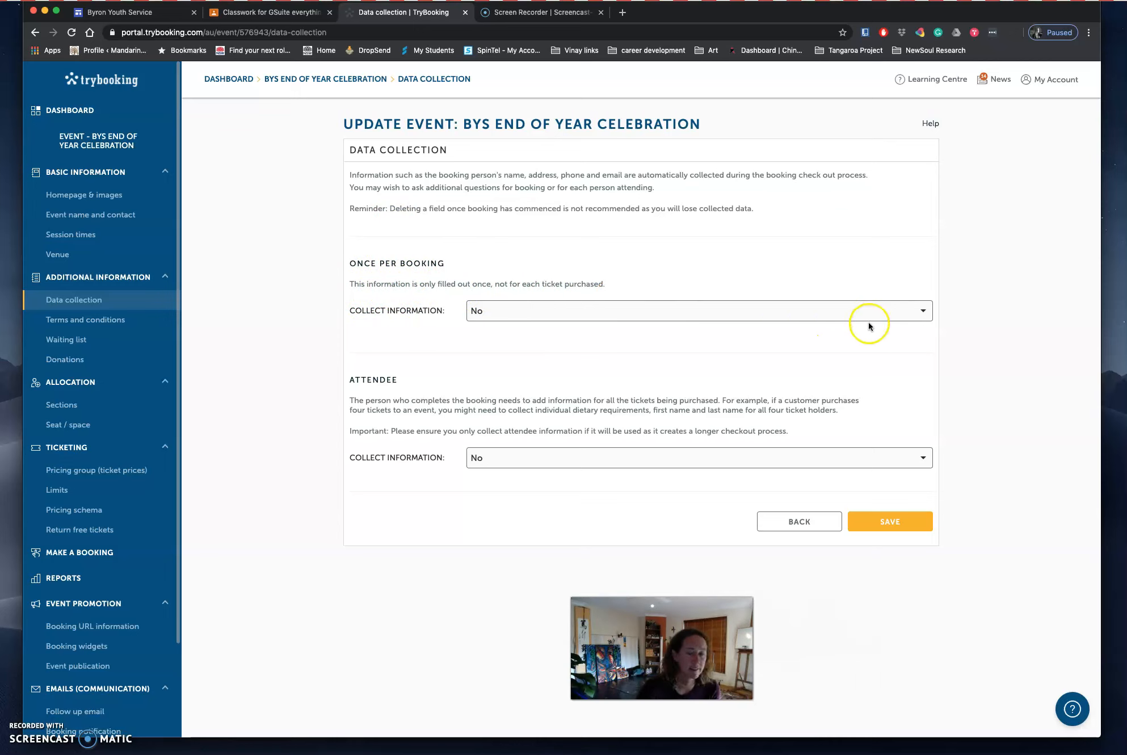
pyautogui.click(923, 316)
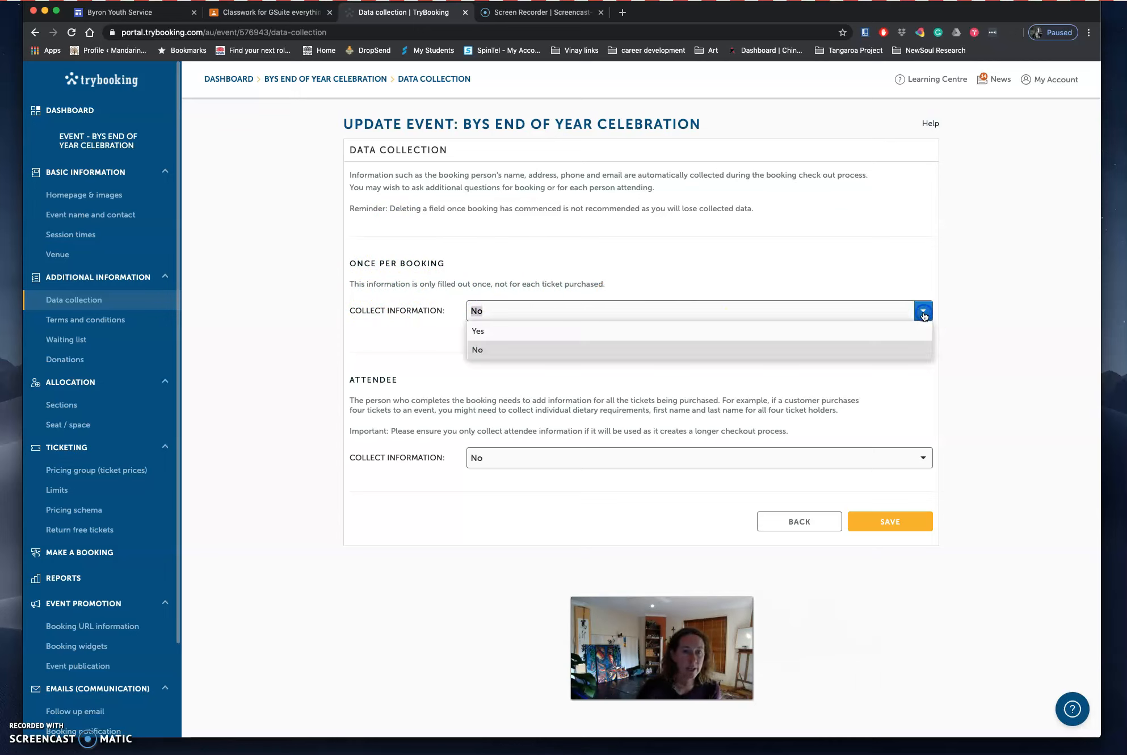
pyautogui.click(529, 334)
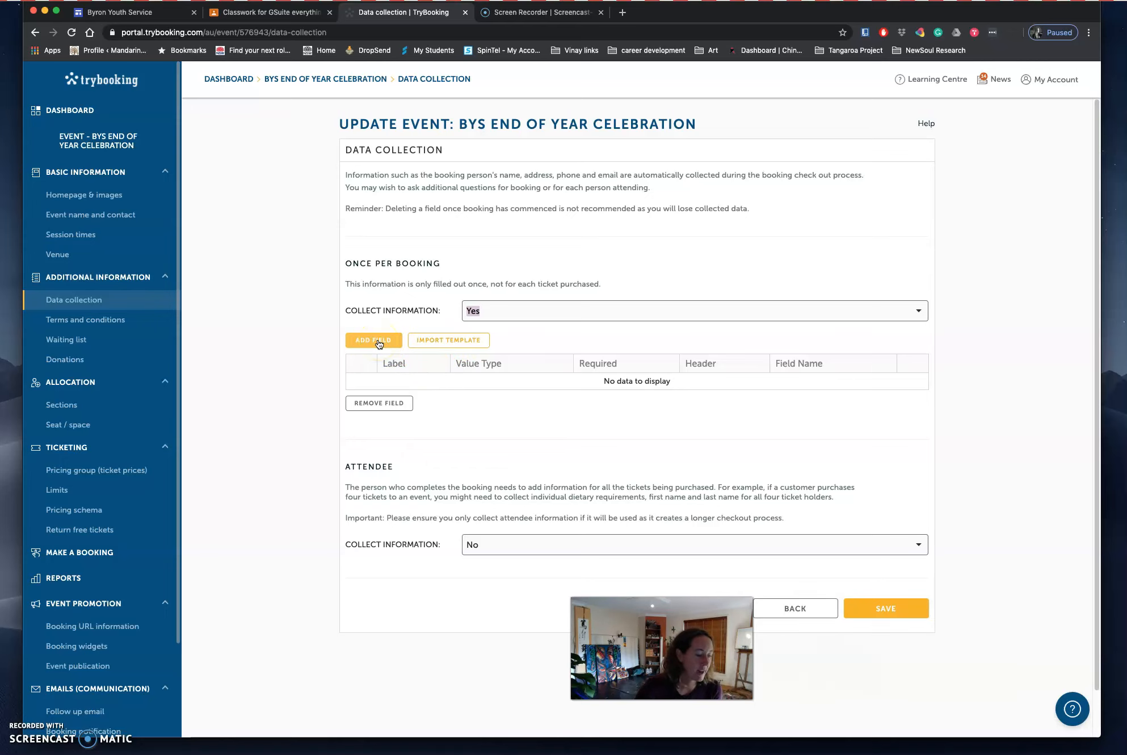
# Import the Test 1 template into the once-per-booking section and save the event's data collection settings.
pyautogui.click(449, 340)
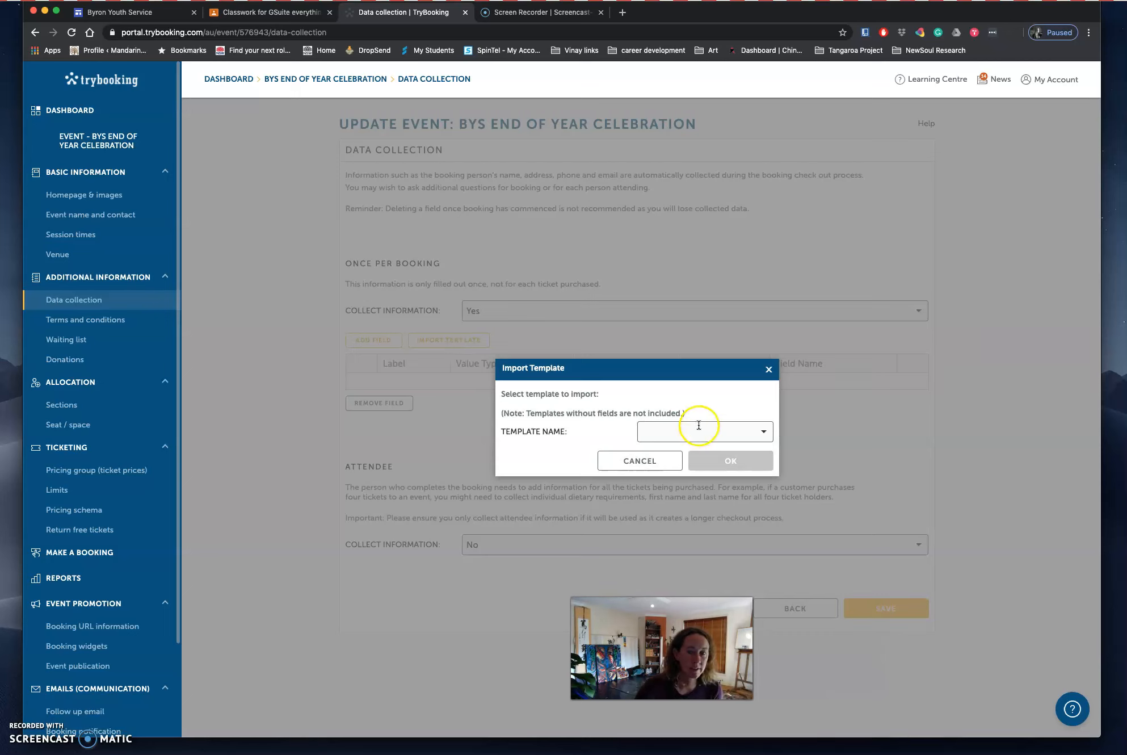
pyautogui.click(766, 432)
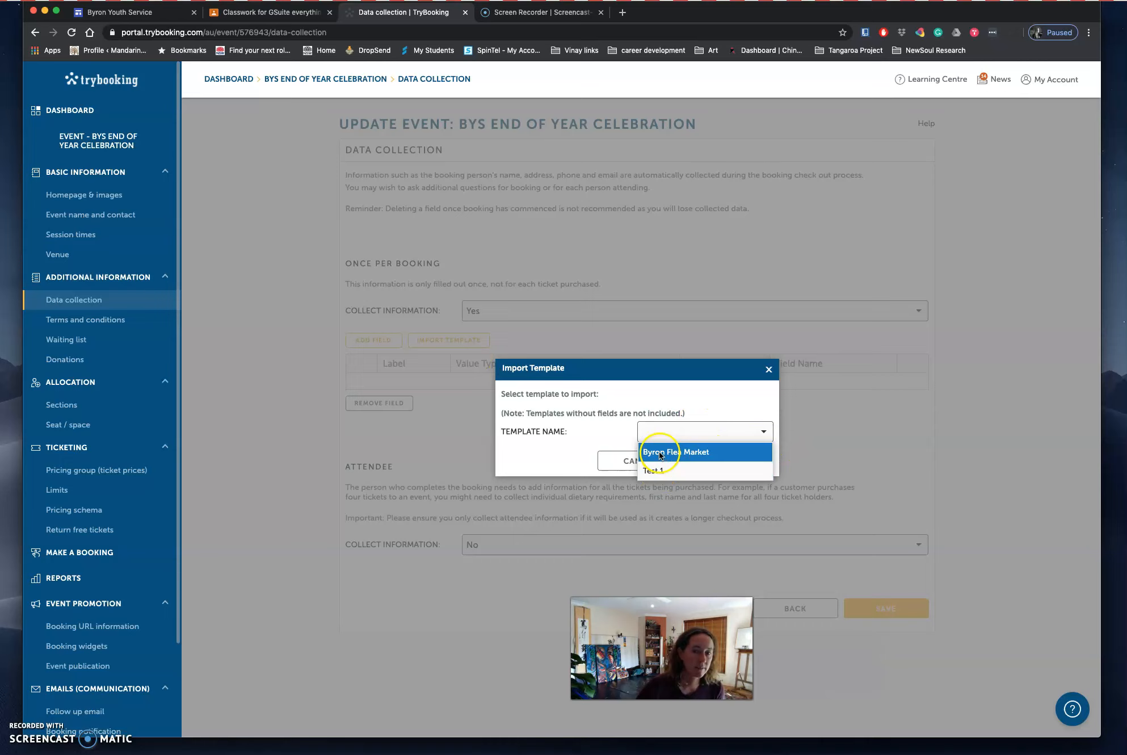
pyautogui.click(680, 430)
pyautogui.click(763, 431)
pyautogui.click(665, 468)
pyautogui.click(728, 462)
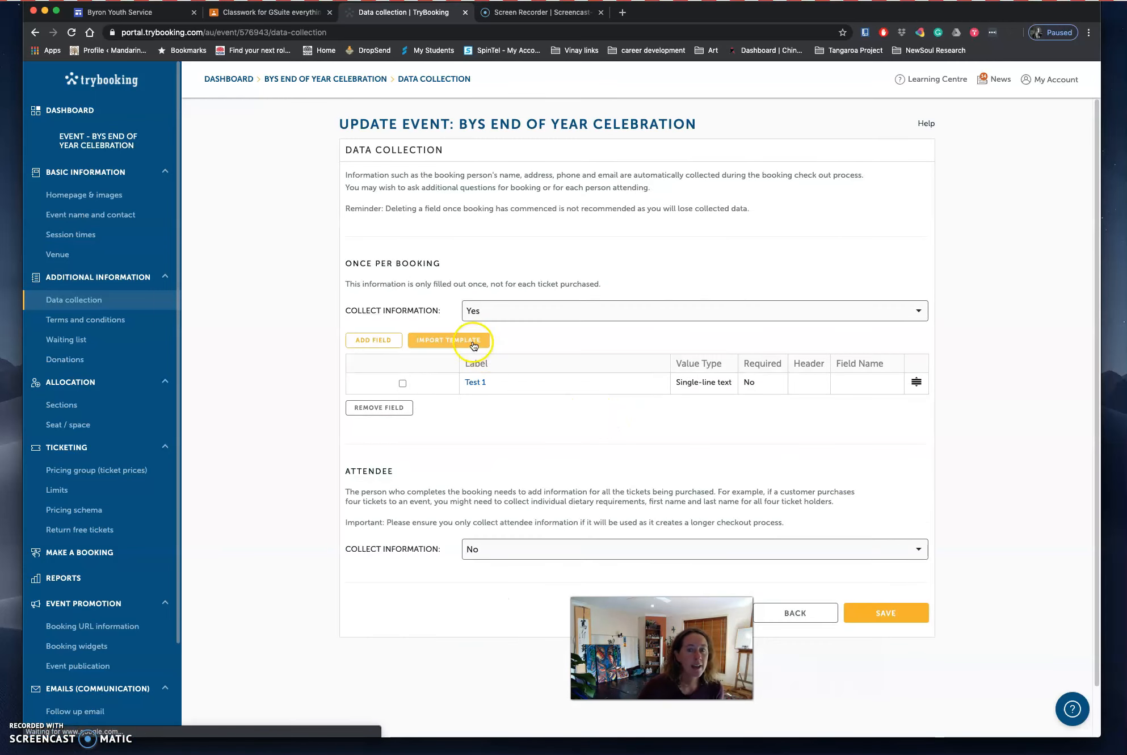
pyautogui.click(898, 628)
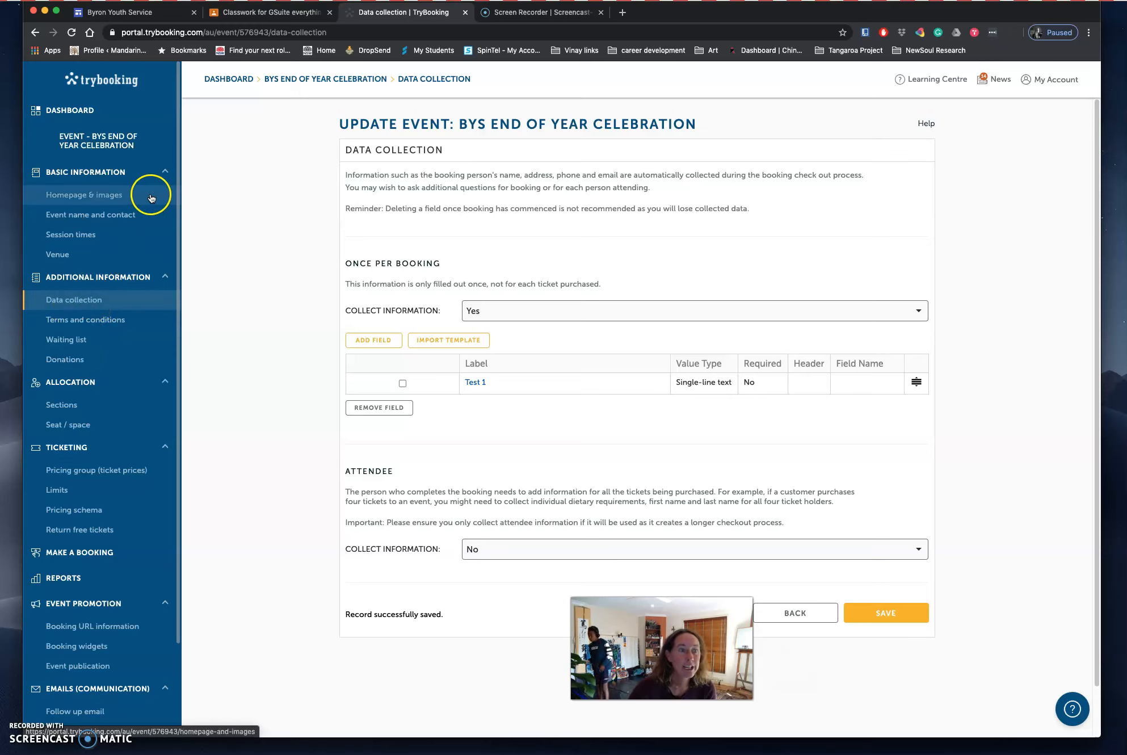
# Leave the event, open the Export data report and review the events available for export.
pyautogui.click(76, 112)
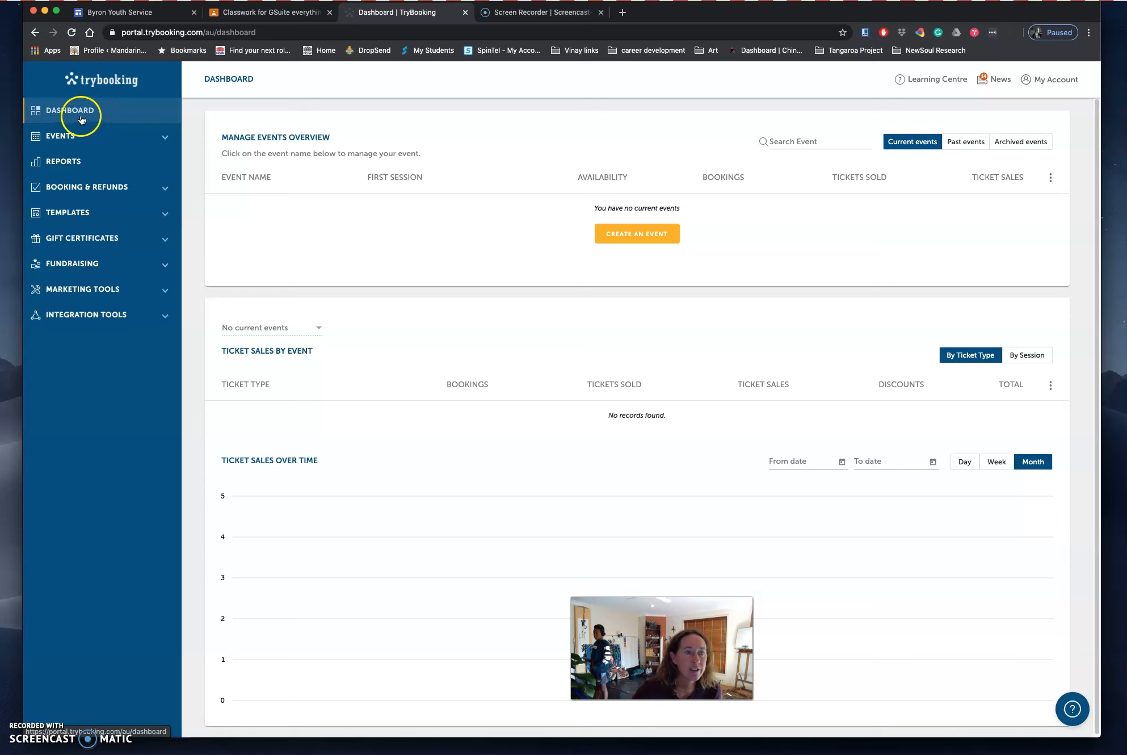
pyautogui.click(57, 161)
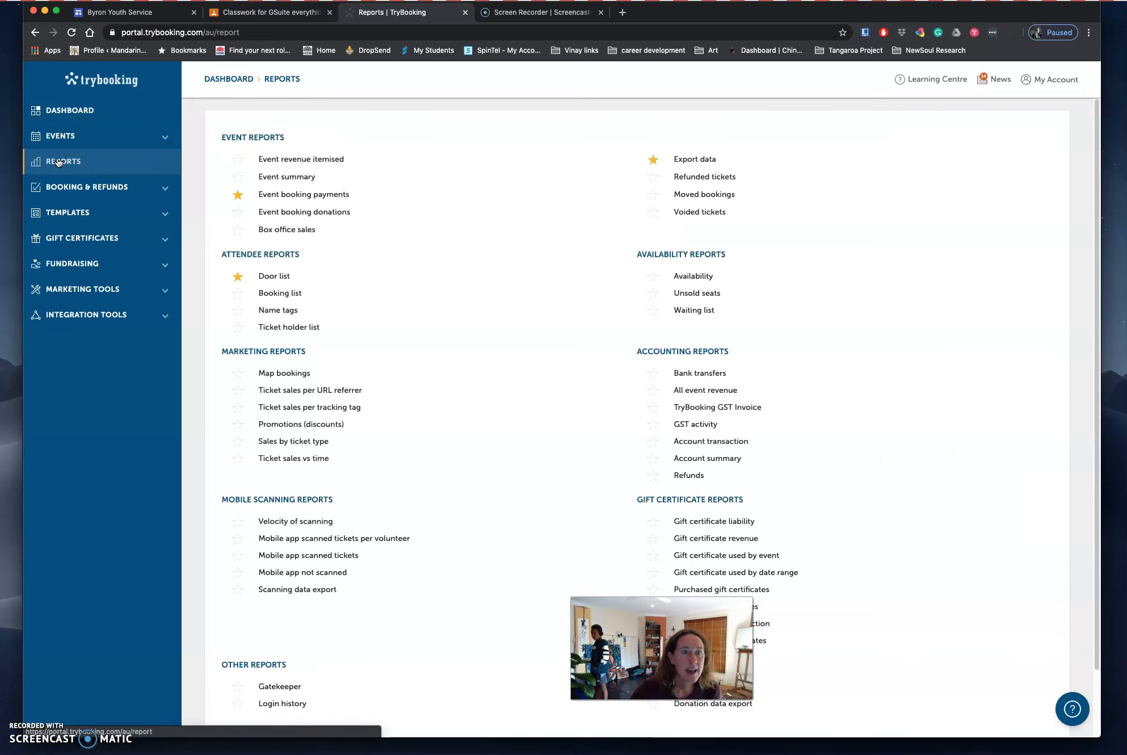
pyautogui.click(692, 164)
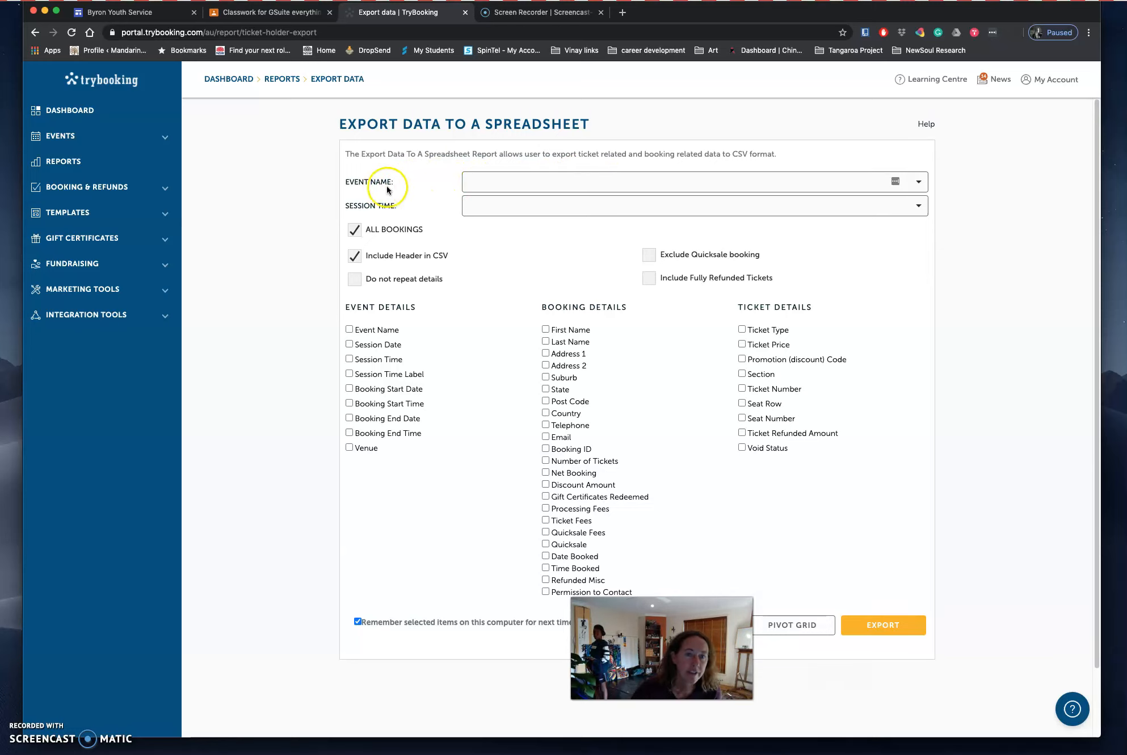
pyautogui.click(919, 185)
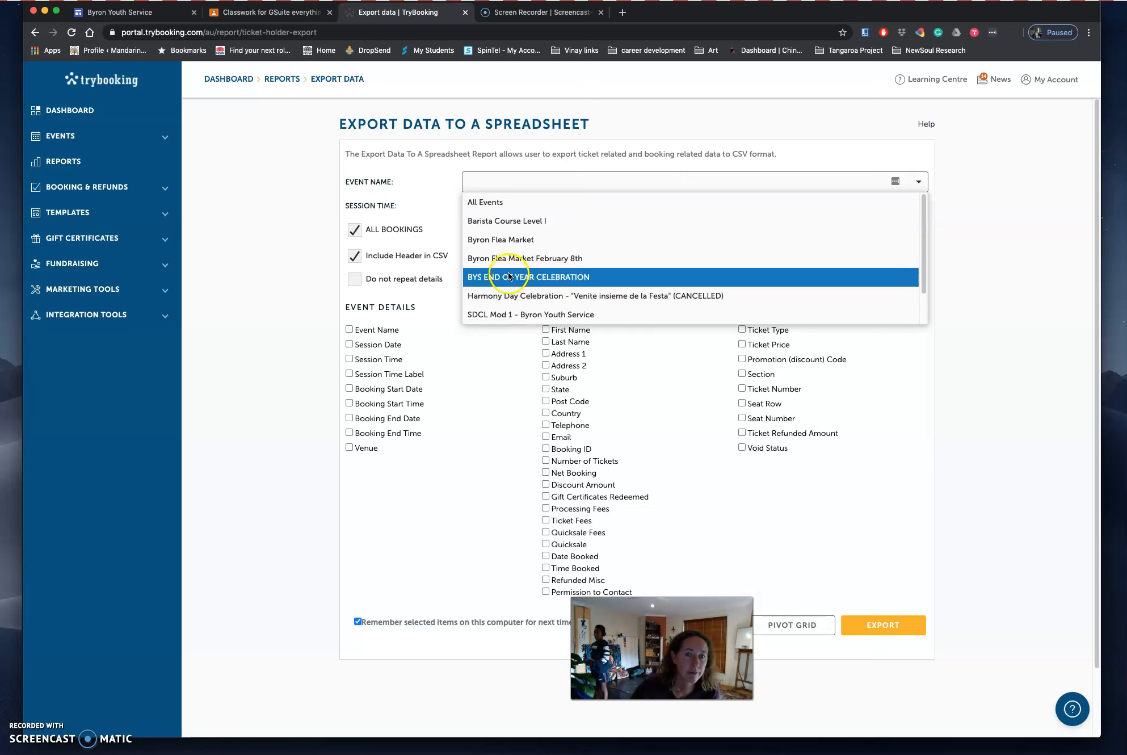
pyautogui.click(928, 182)
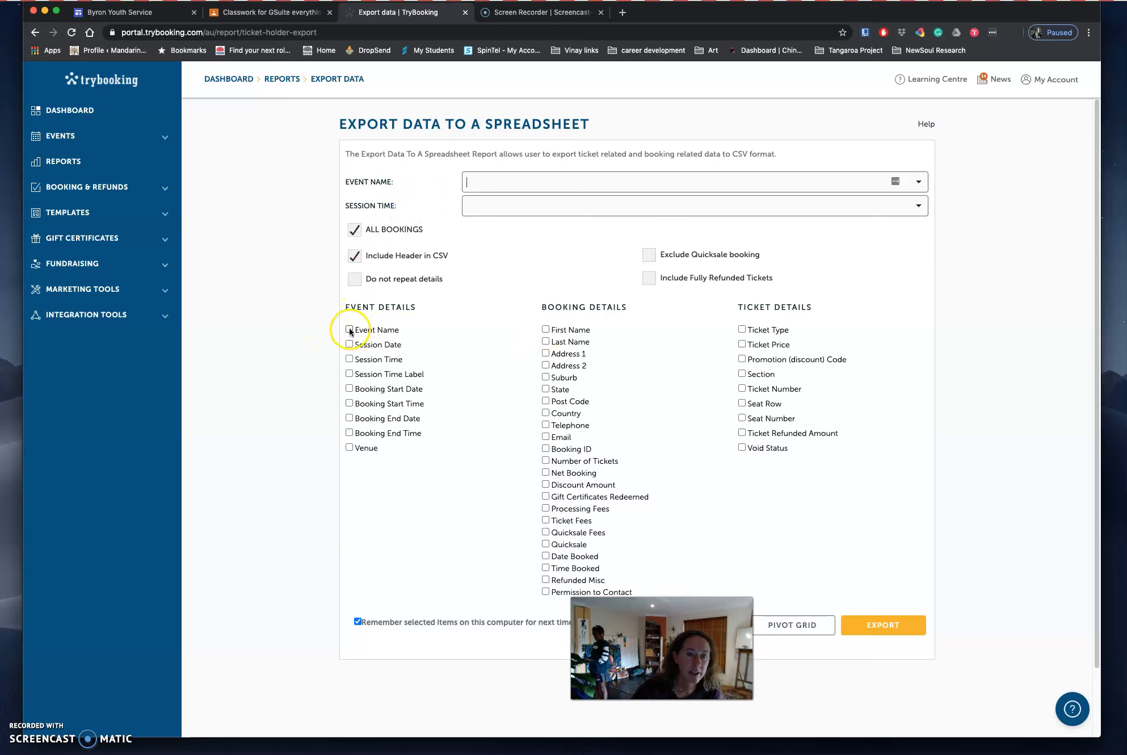
# Include First Name, Last Name and Email in the export and select the event Byron Flea Market February 8th.
pyautogui.click(545, 329)
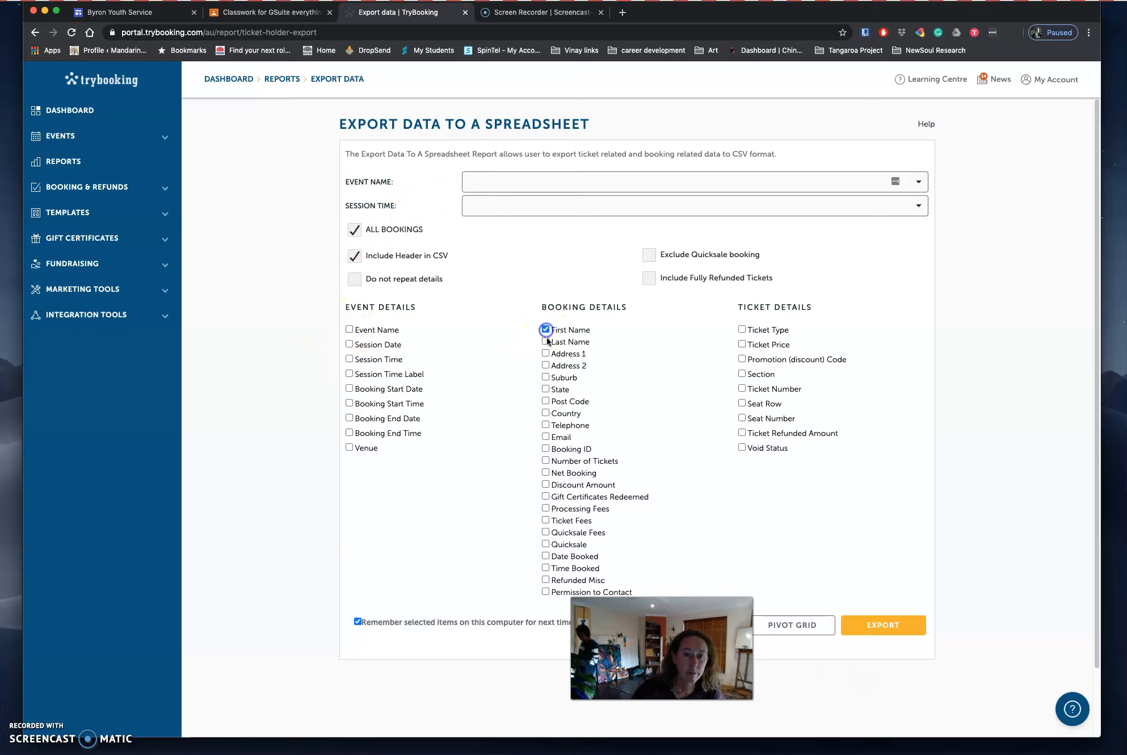
pyautogui.click(546, 341)
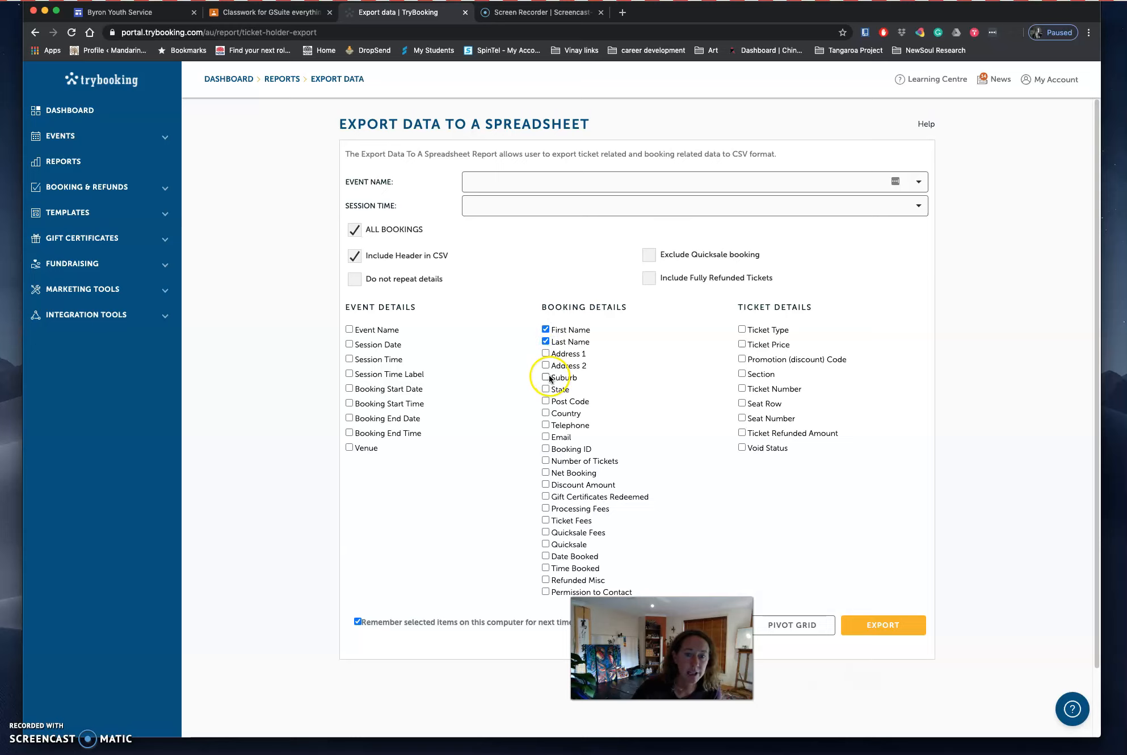
pyautogui.click(546, 436)
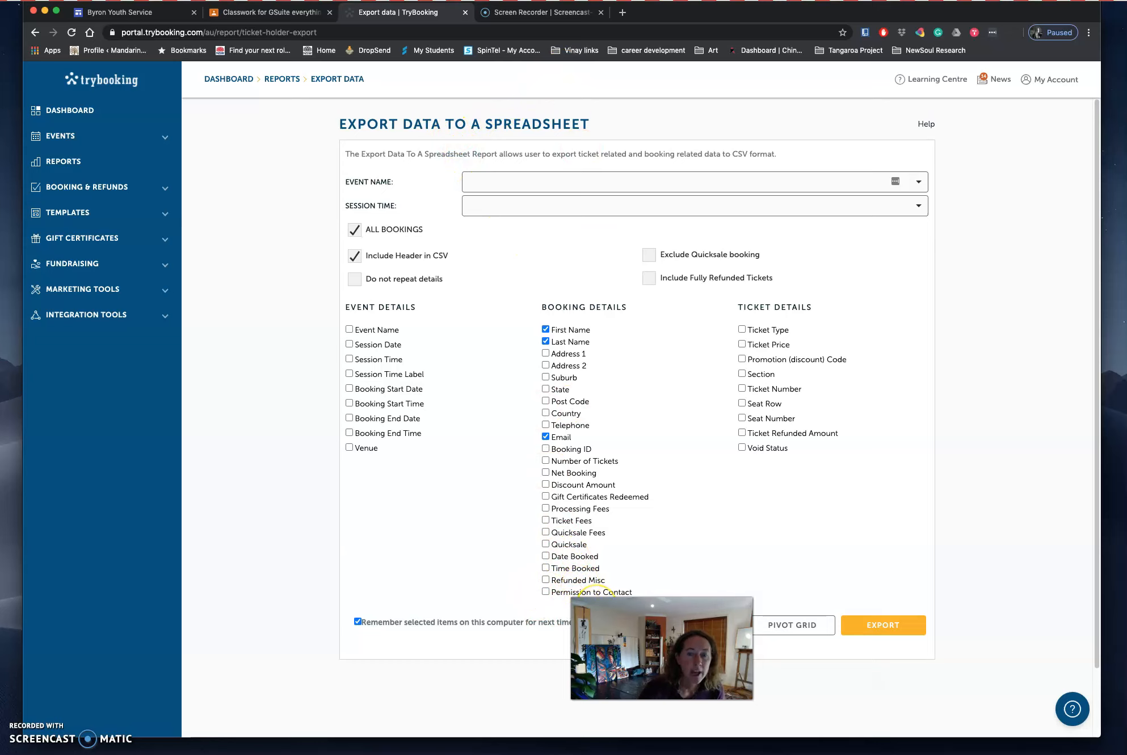
pyautogui.click(919, 182)
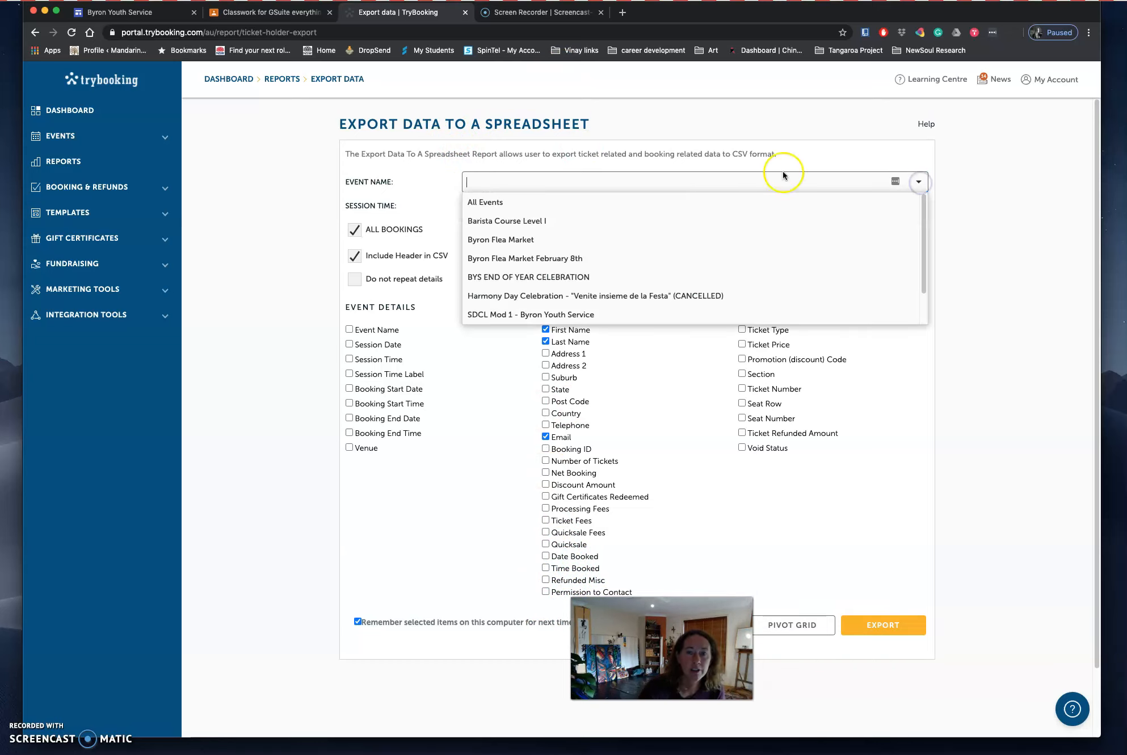
pyautogui.click(586, 258)
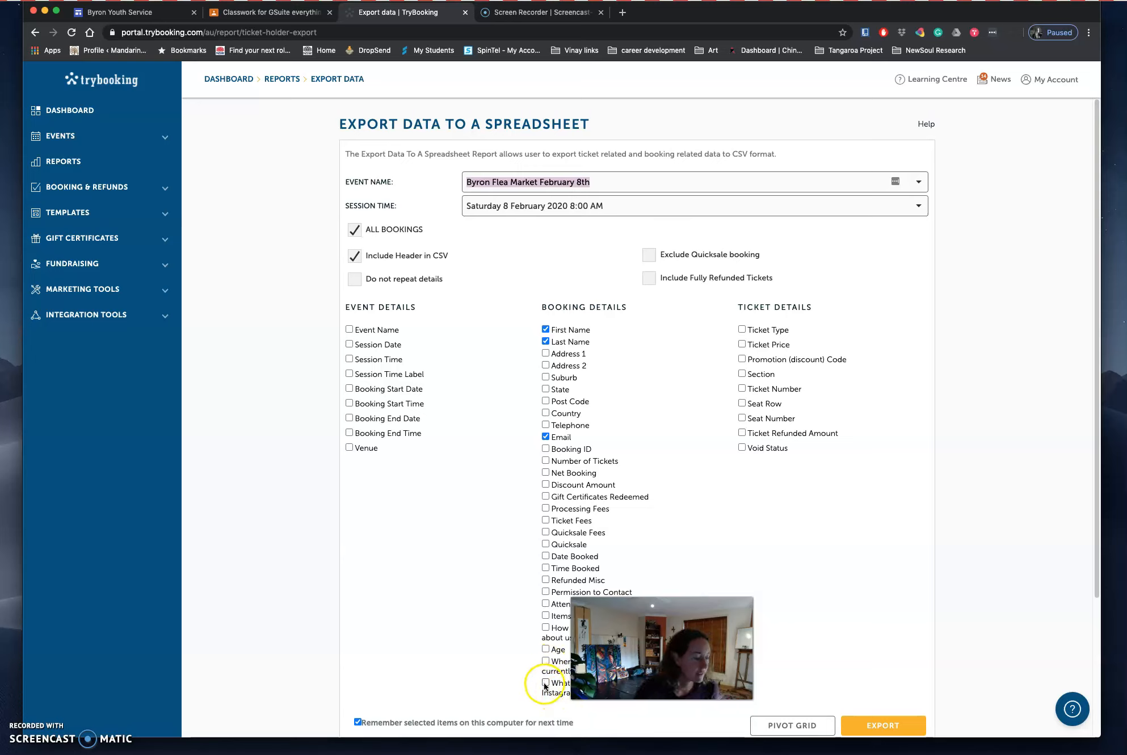
# Add the event's custom fields to the export: Attendance, Items for sale, How did you hear about us?, Age, current residence and Instagram handle.
pyautogui.click(545, 603)
pyautogui.click(546, 615)
pyautogui.click(545, 627)
pyautogui.click(545, 648)
pyautogui.click(545, 660)
pyautogui.click(545, 683)
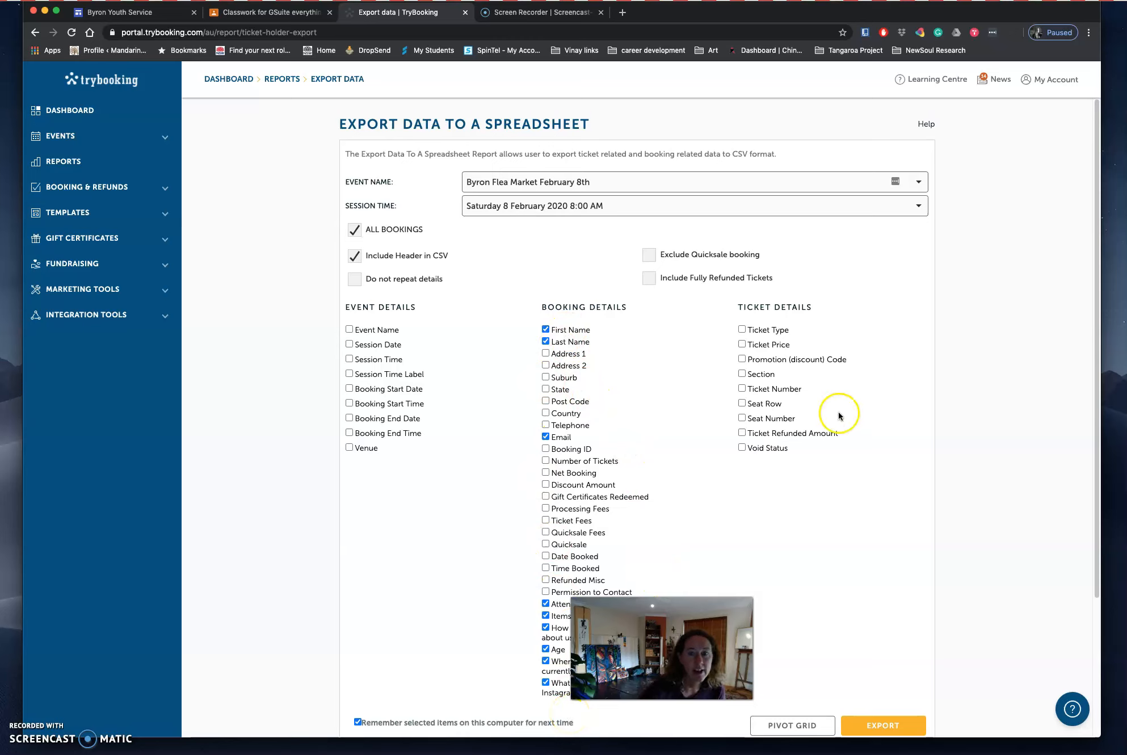
# Try to export the selected booking details of Byron Flea Market February 8th to a spreadsheet.
pyautogui.click(873, 725)
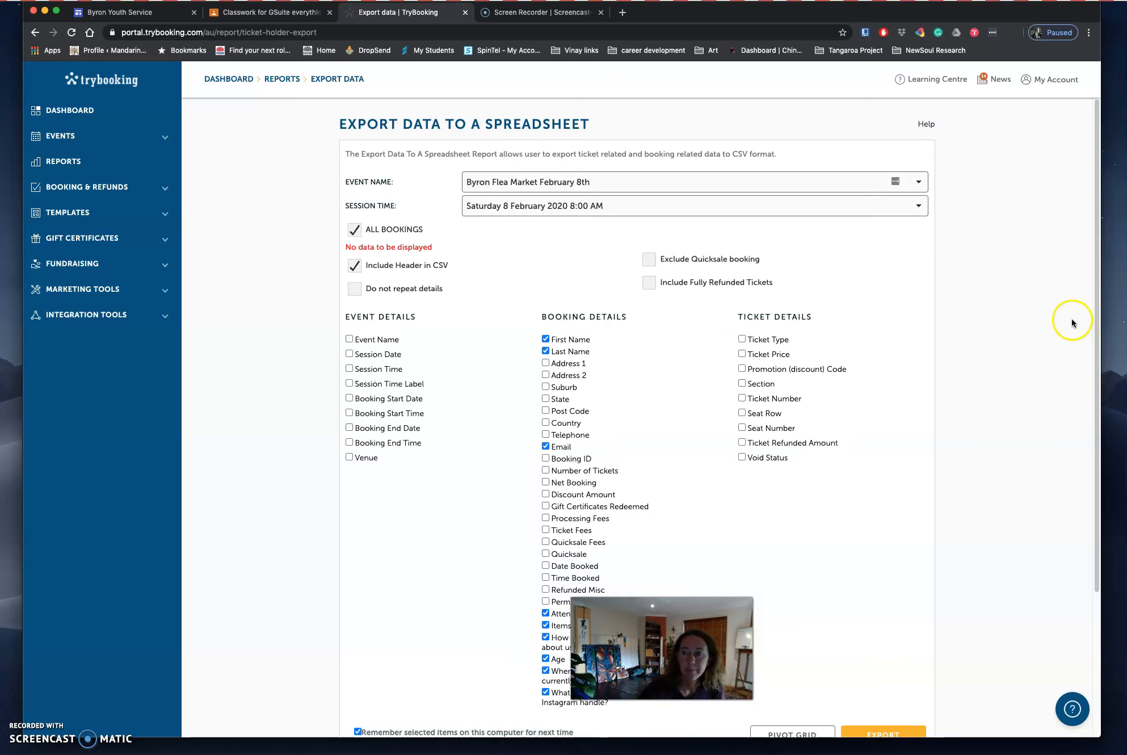
pyautogui.moveTo(1098, 355); pyautogui.dragTo(1072, 548)
pyautogui.click(881, 549)
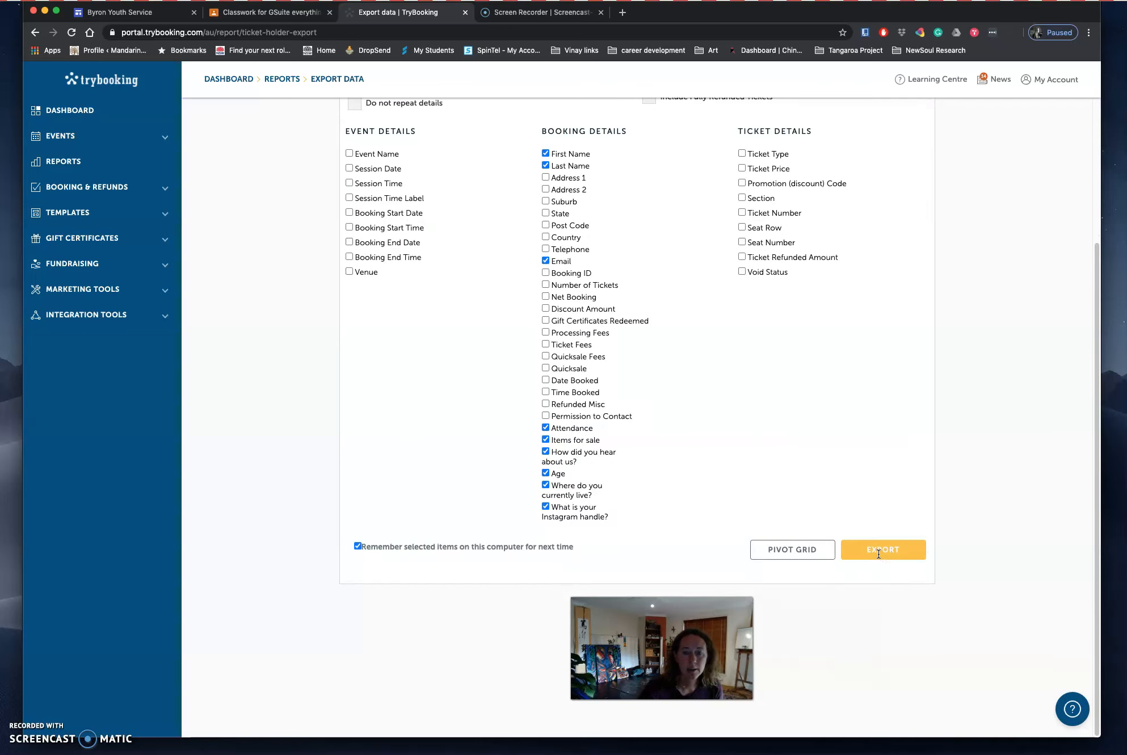
pyautogui.moveTo(1092, 506); pyautogui.dragTo(1076, 332)
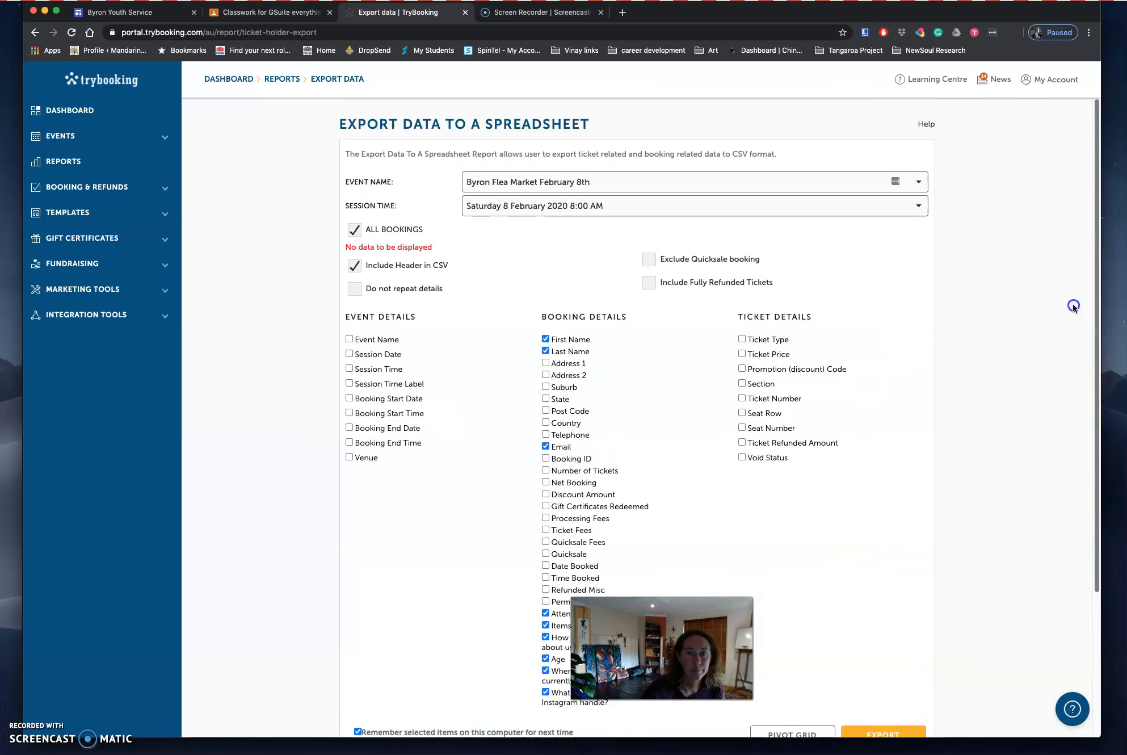